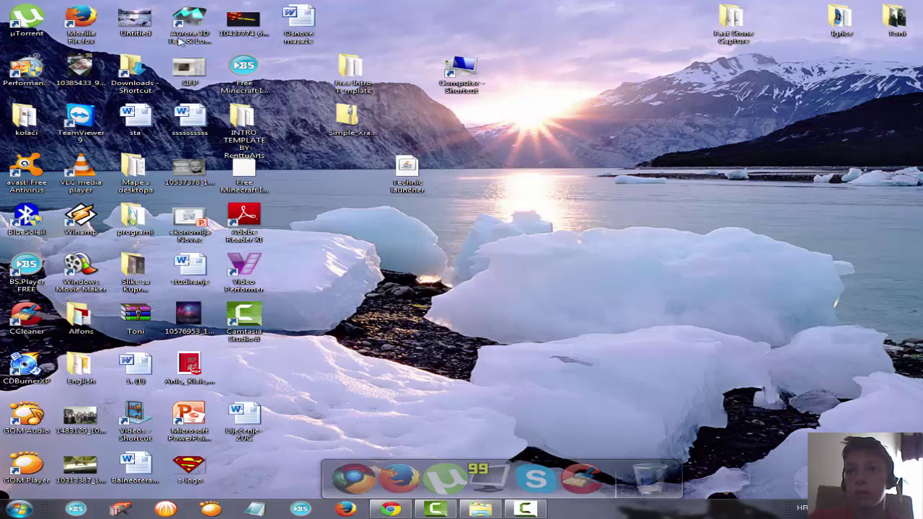
Step: Launch Aurora 3D Text & Logo Maker from its desktop shortcut and allow it to run
drag(180, 42, 537, 261)
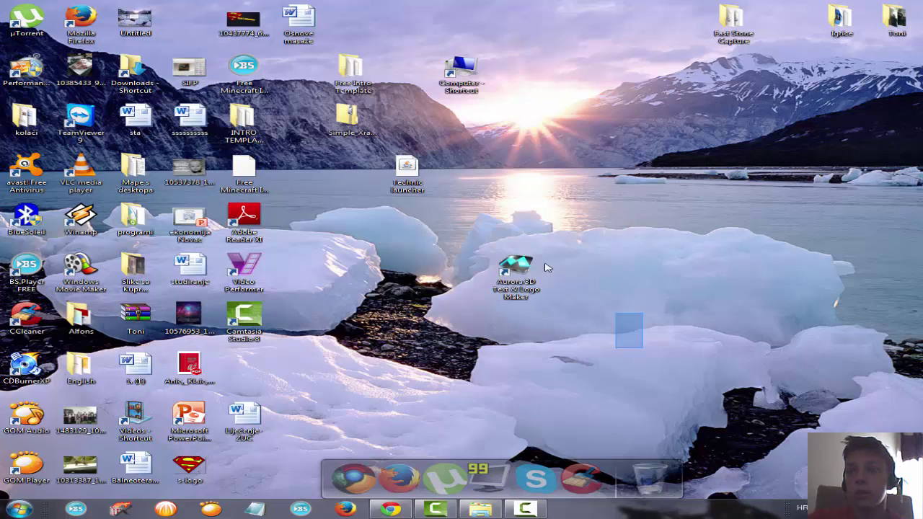
drag(628, 364, 493, 280)
double_click(524, 278)
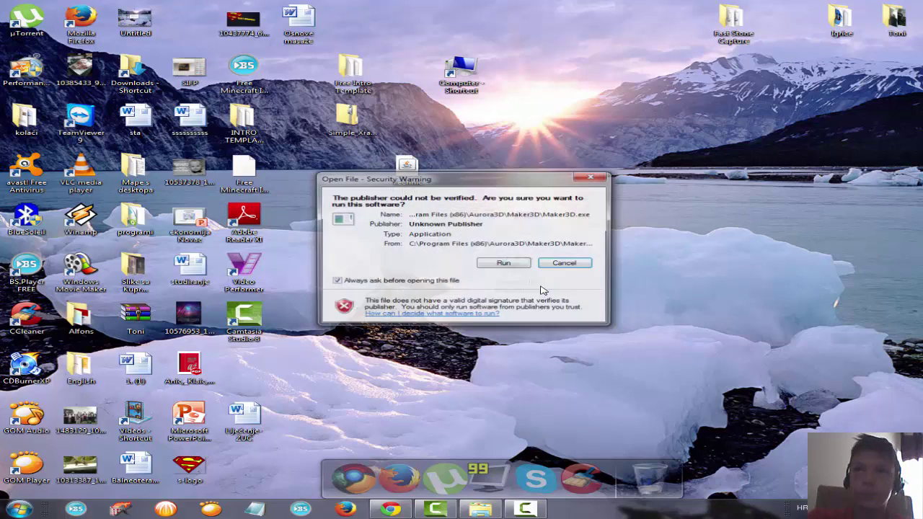
click(497, 264)
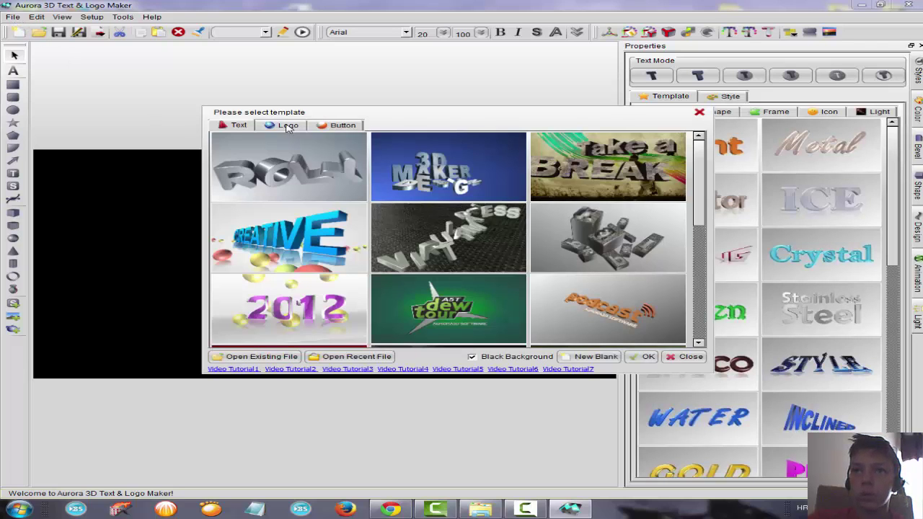
Step: Look through the available text templates for a suitable starting design
click(286, 124)
click(214, 122)
scroll(376, 209, down, 5)
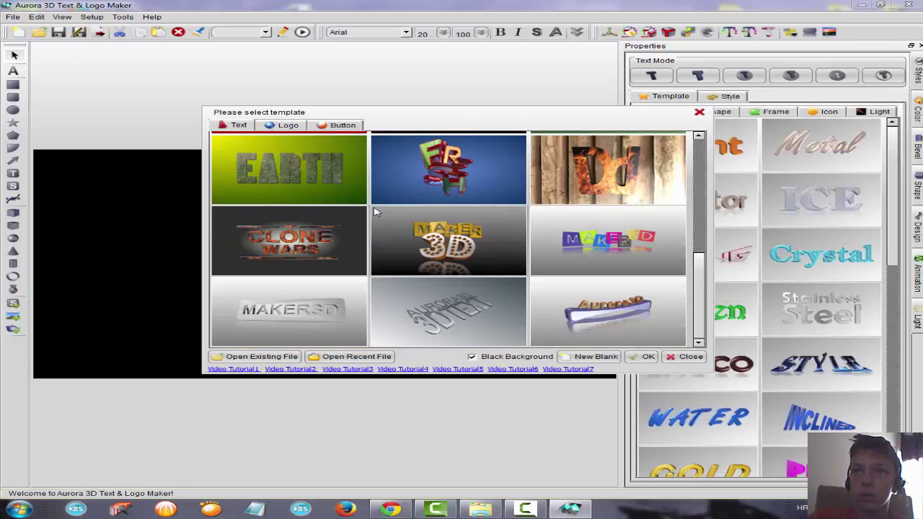
scroll(375, 214, up, 5)
scroll(376, 215, down, 5)
scroll(376, 218, up, 5)
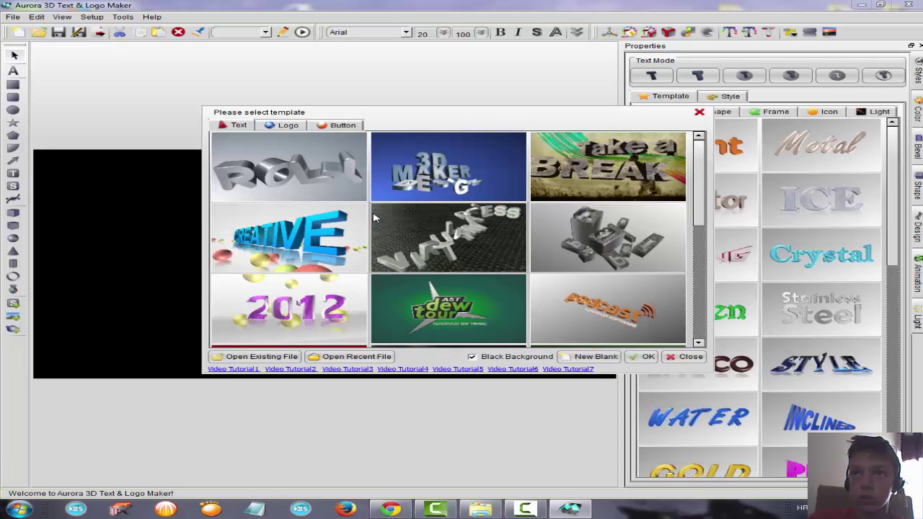
scroll(392, 224, down, 4)
scroll(394, 226, up, 3)
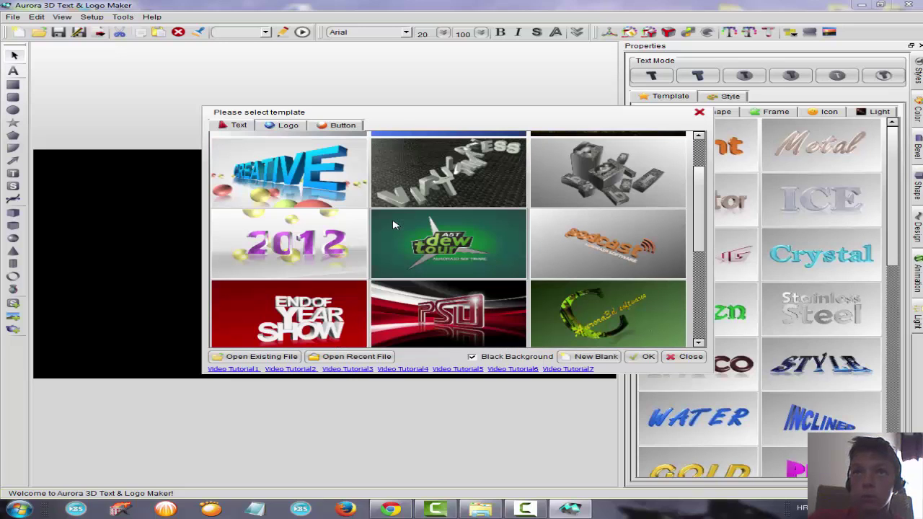
Step: Start from the first logo template and delete all its shapes and the "Veriation Music" text, keeping only the background
click(288, 125)
double_click(292, 176)
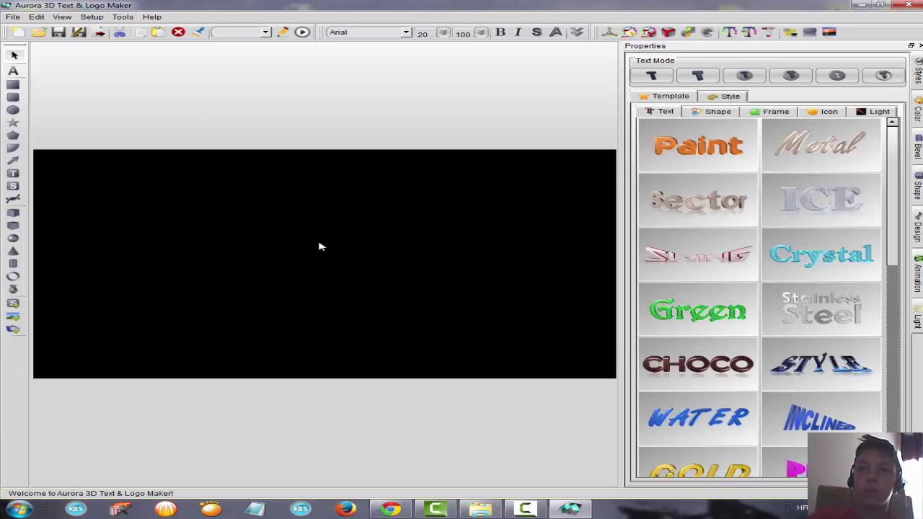
click(313, 239)
key(Delete)
click(313, 333)
key(Delete)
click(267, 290)
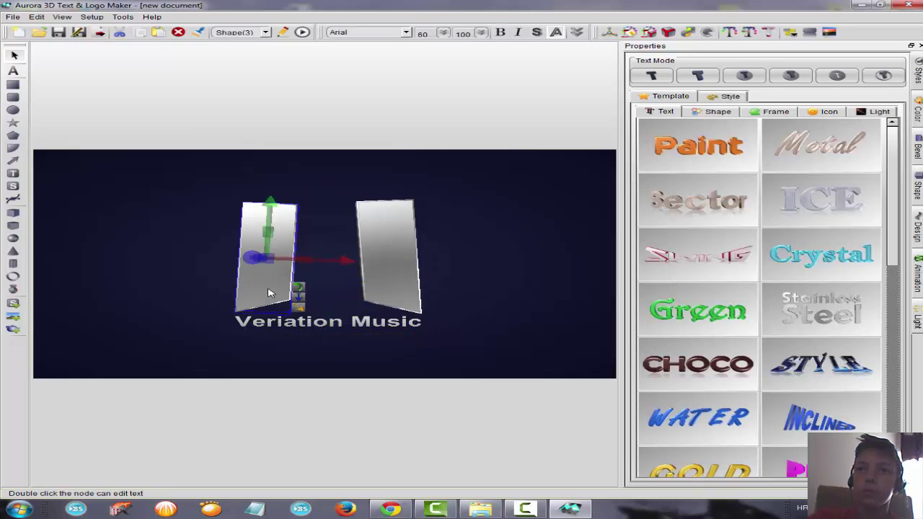
key(Delete)
click(382, 320)
key(Delete)
click(378, 287)
key(Delete)
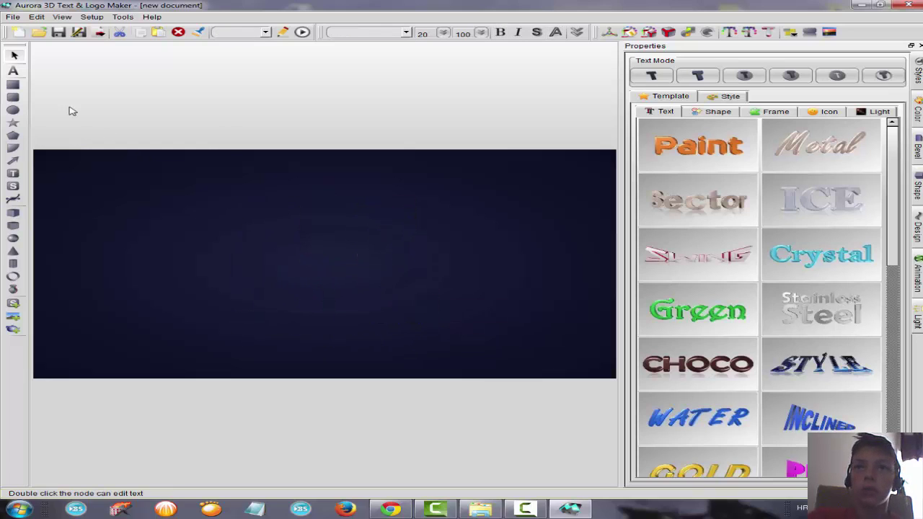
Step: Add a text object across the middle of the canvas reading "BosnianGames"
click(14, 73)
drag(137, 244, 465, 302)
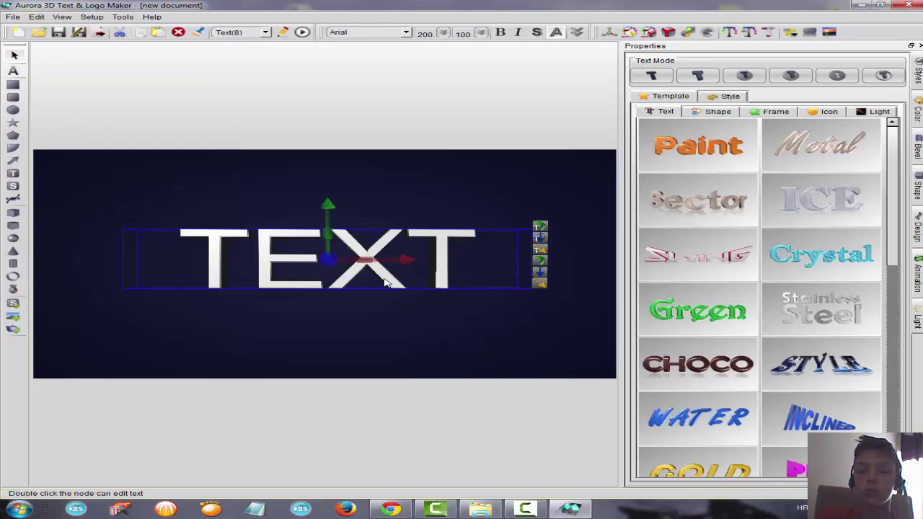
double_click(445, 272)
drag(445, 272, 177, 253)
text(Bosni)
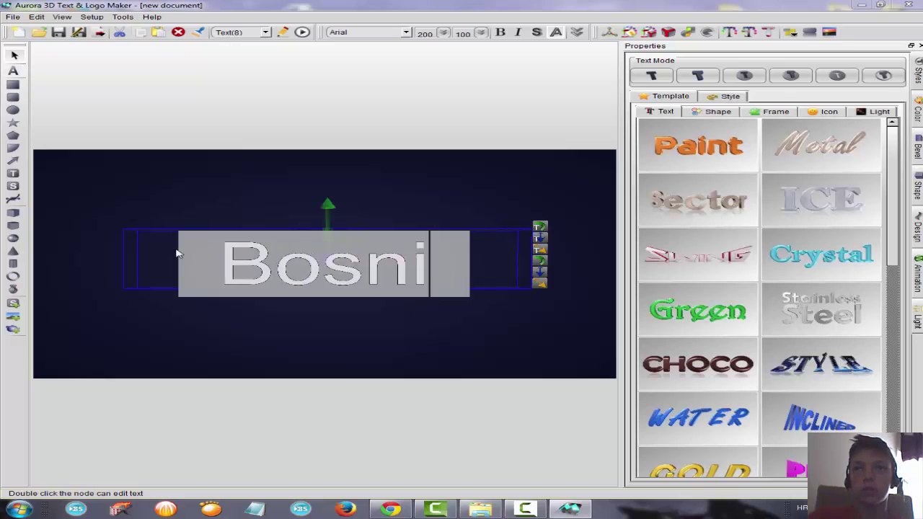
text(anGames)
click(238, 329)
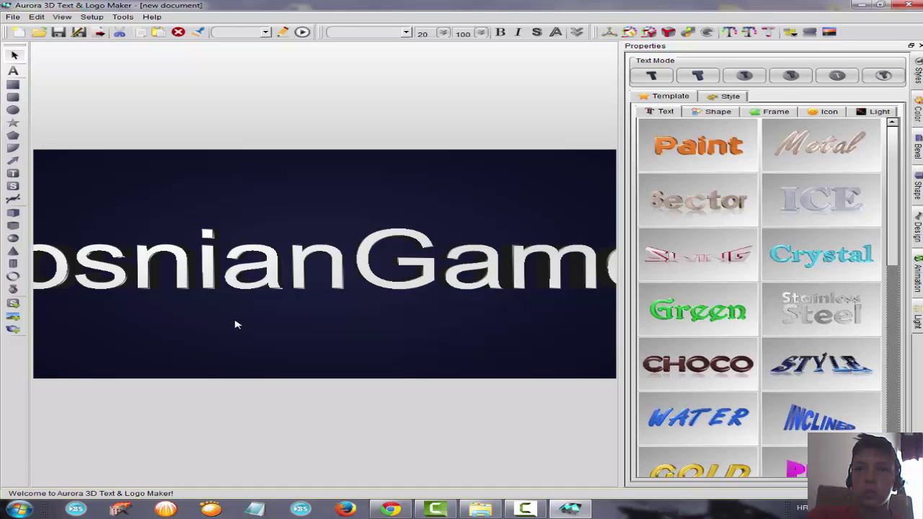
Step: Push the BosnianGames text back in depth until the whole word fits centred on the canvas
drag(325, 260, 279, 112)
click(301, 336)
drag(376, 261, 370, 260)
click(377, 322)
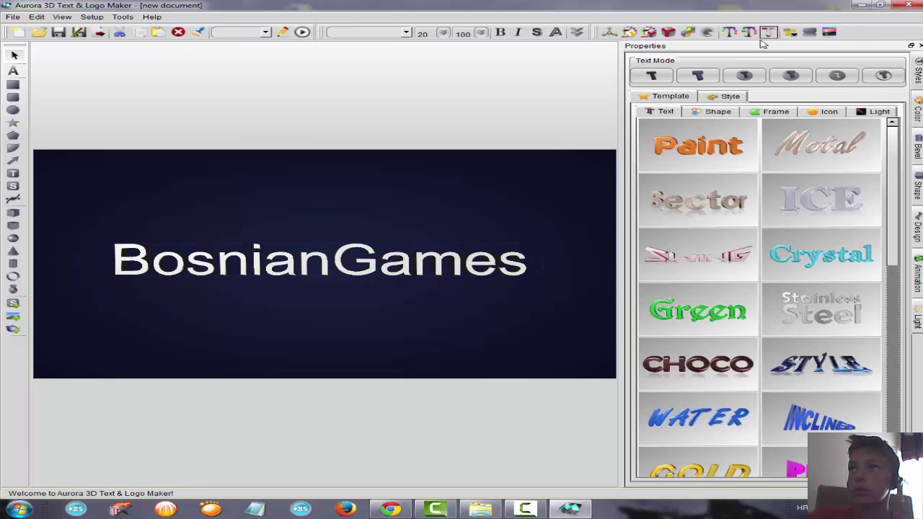
Step: Replace the background with the image 370408 from the INTRO folder on drive D
click(830, 33)
click(848, 70)
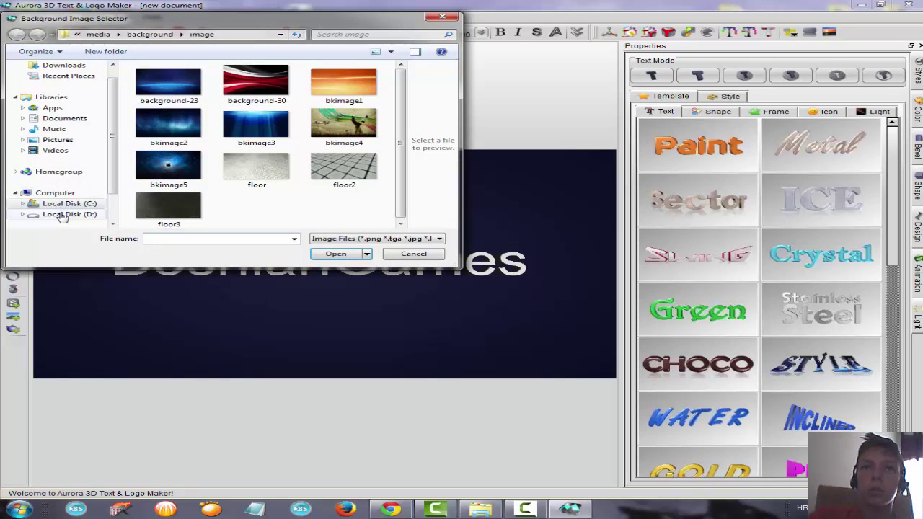
click(63, 215)
double_click(160, 185)
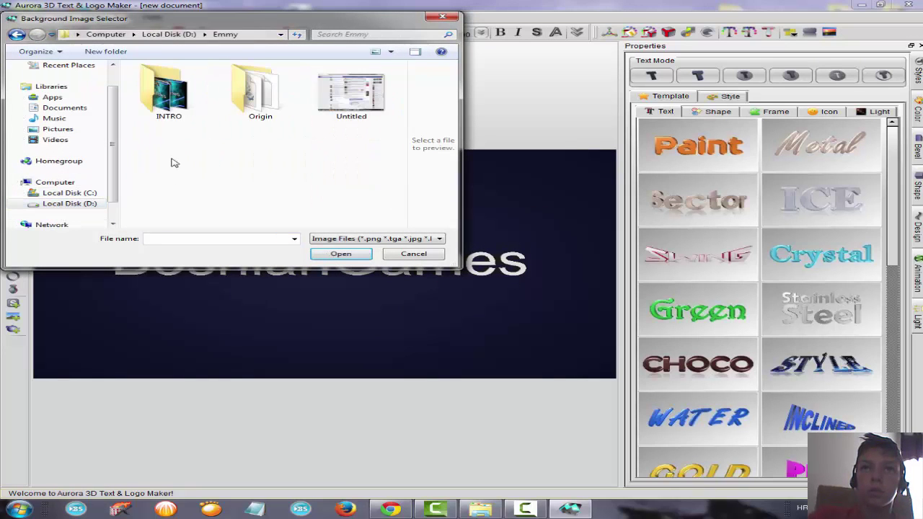
double_click(165, 94)
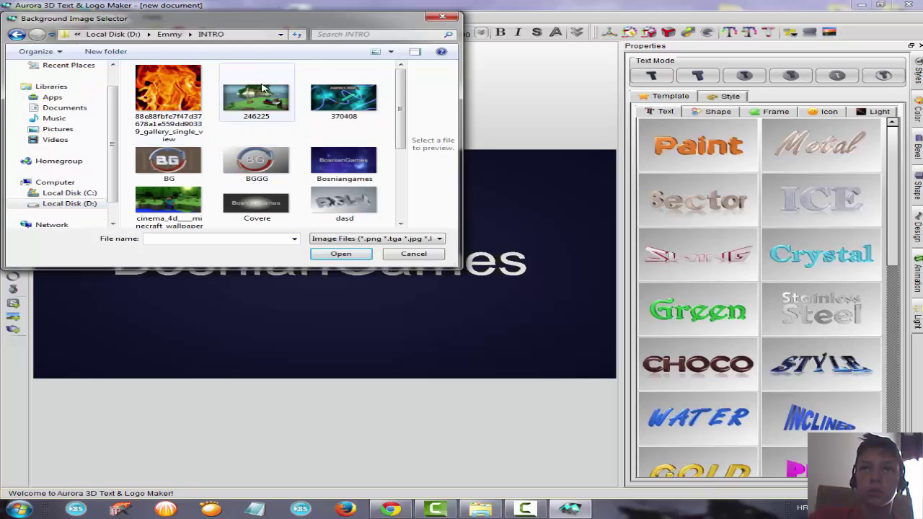
click(346, 94)
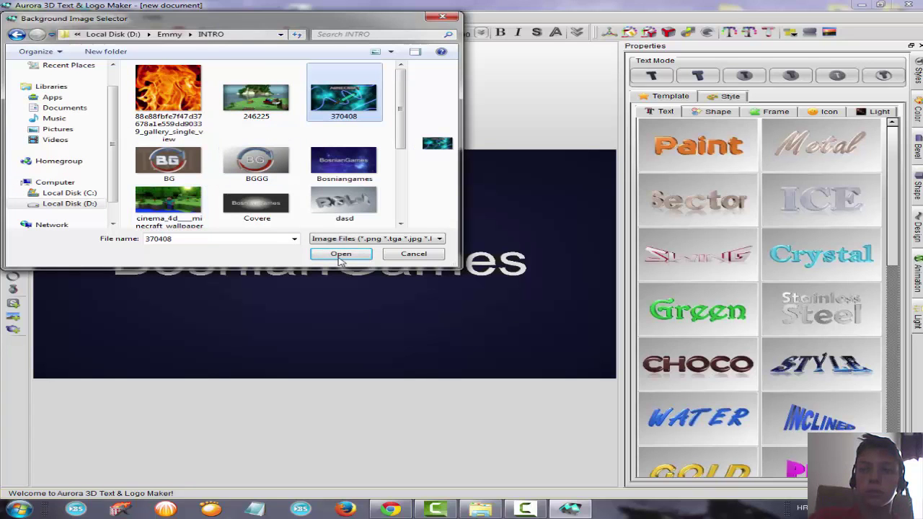
click(341, 256)
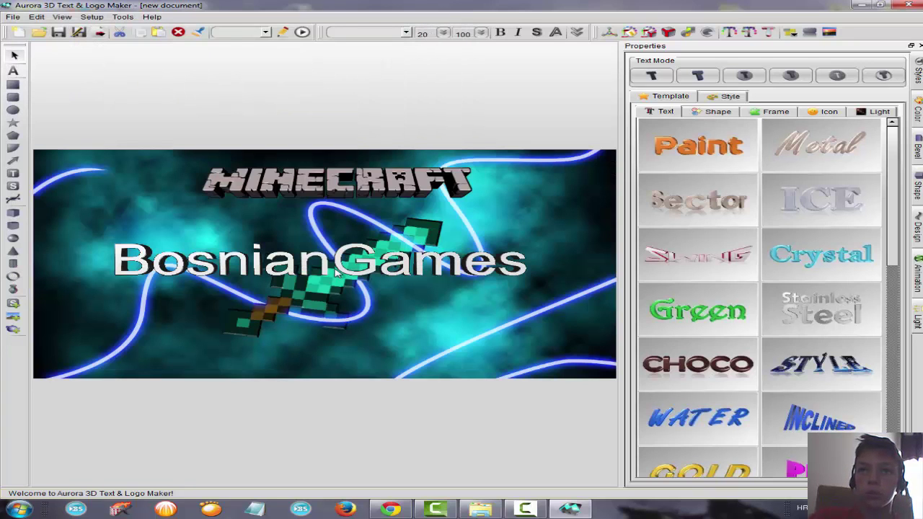
Step: Move the BosnianGames text just below the Minecraft title and recolour its letters dark grey, RGB 82, 82, 82
drag(336, 271, 319, 229)
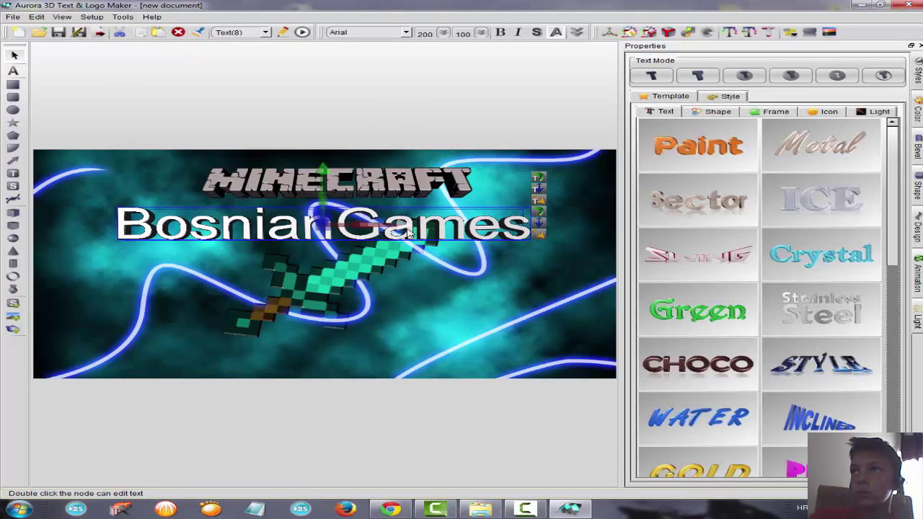
click(918, 114)
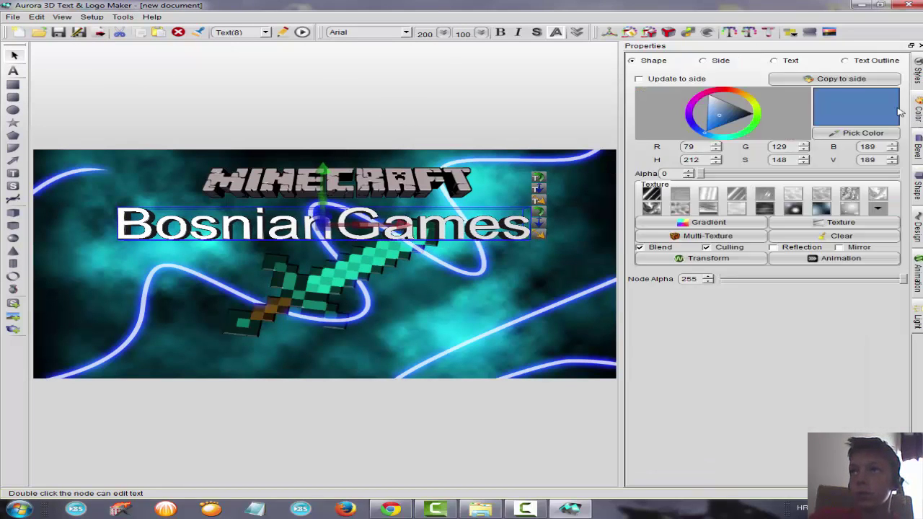
click(774, 60)
mouse_move(732, 115)
mouse_down()
mouse_move(744, 114)
mouse_move(741, 104)
mouse_up()
click(342, 367)
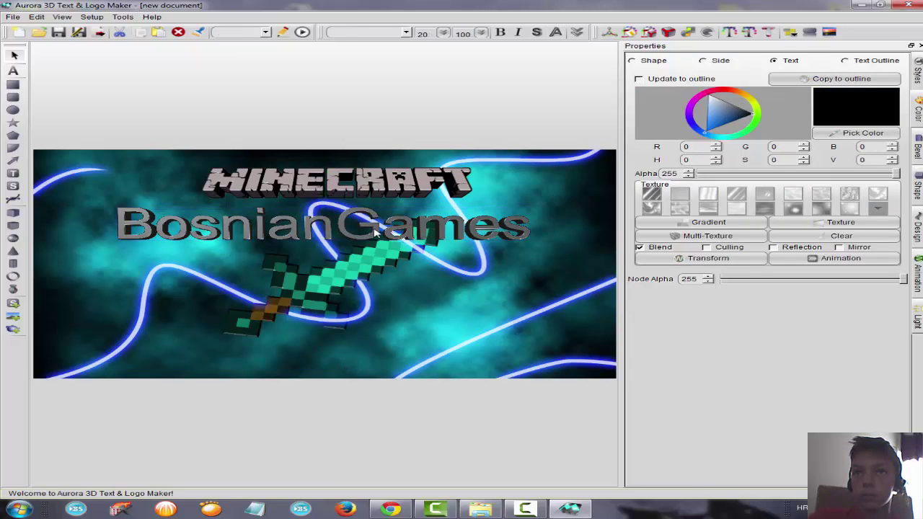
Step: Rotate the BosnianGames text slightly so its shading runs from light to dark across the letters
click(371, 229)
right_drag(380, 224, 385, 216)
click(421, 304)
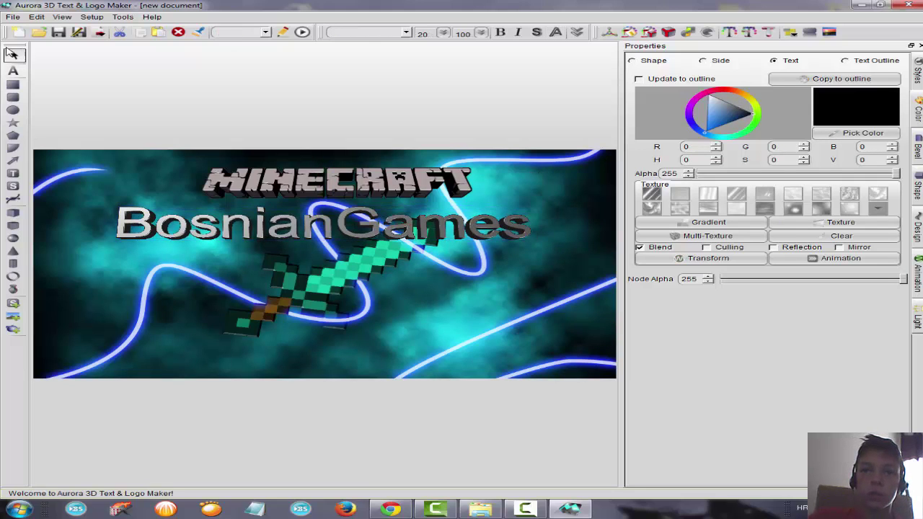
Step: Add a second text object near the lower edge of the canvas reading "SkyHouse"
click(14, 70)
drag(141, 332, 501, 375)
double_click(404, 352)
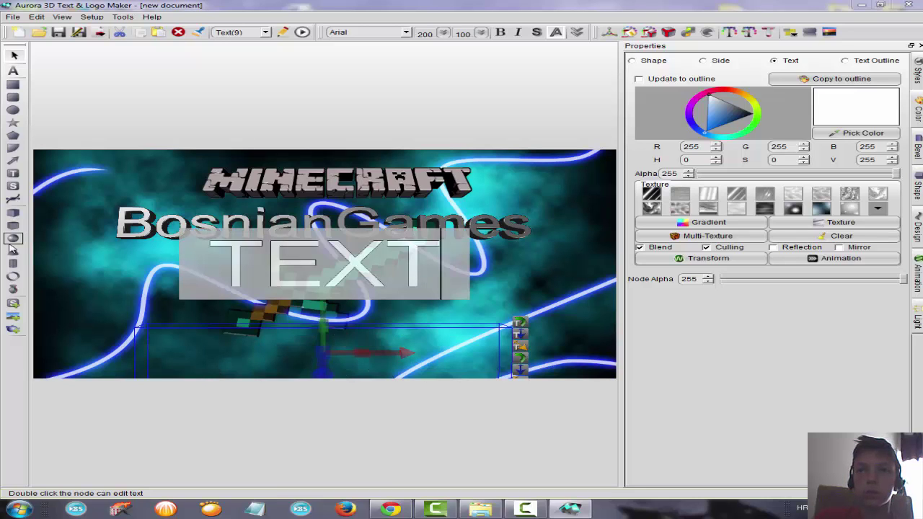
key(BackSpace)
key(BackSpace)
key(BackSpace)
key(BackSpace)
text(Sk)
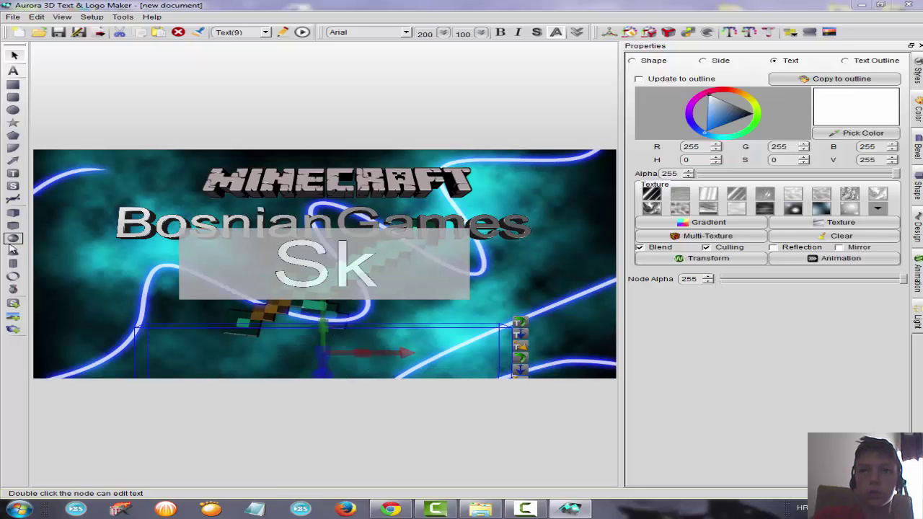
text(yHouse)
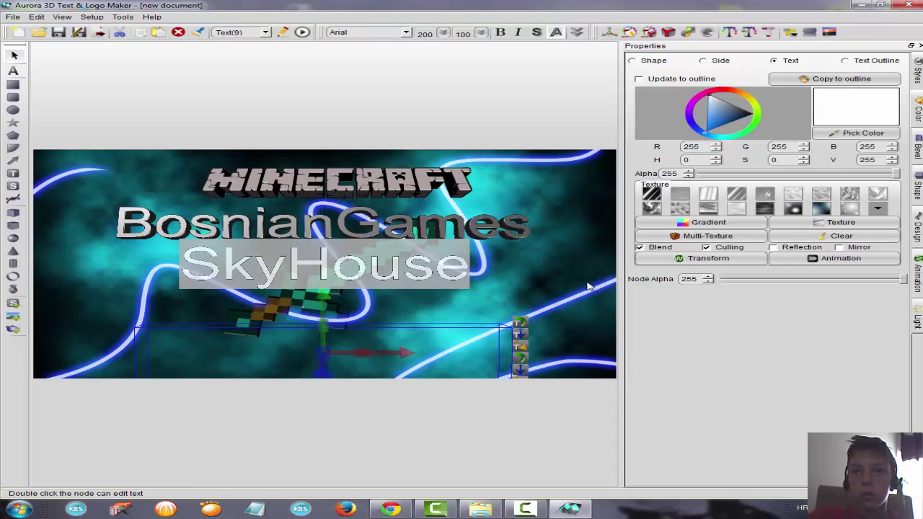
Step: Push the SkyHouse text back in depth and place it below the sword at the canvas's lower edge
click(403, 368)
drag(323, 354, 272, 186)
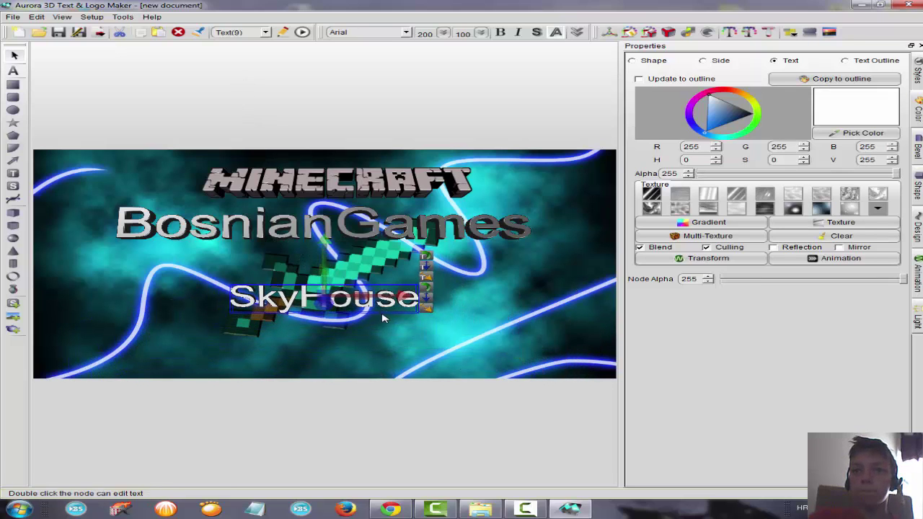
drag(383, 322, 374, 365)
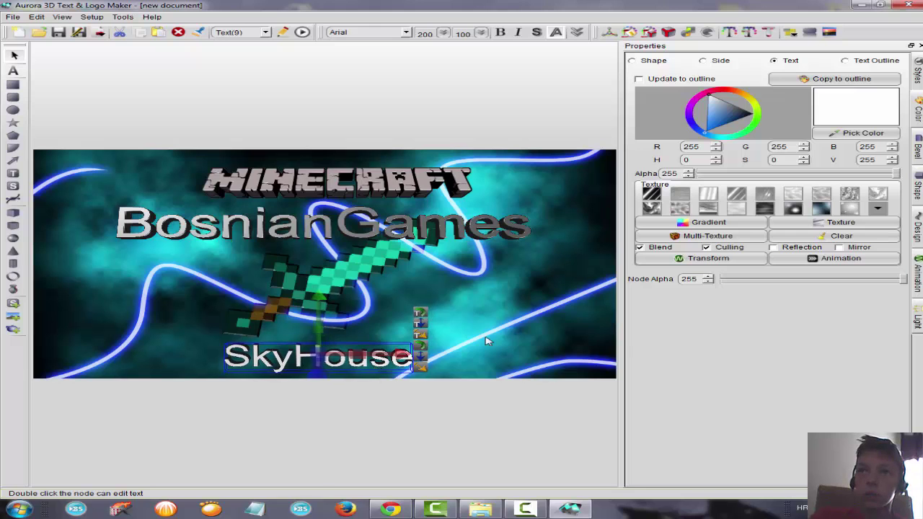
Step: Preview the animation with the BosnianGames text selected and show its animation settings
click(507, 235)
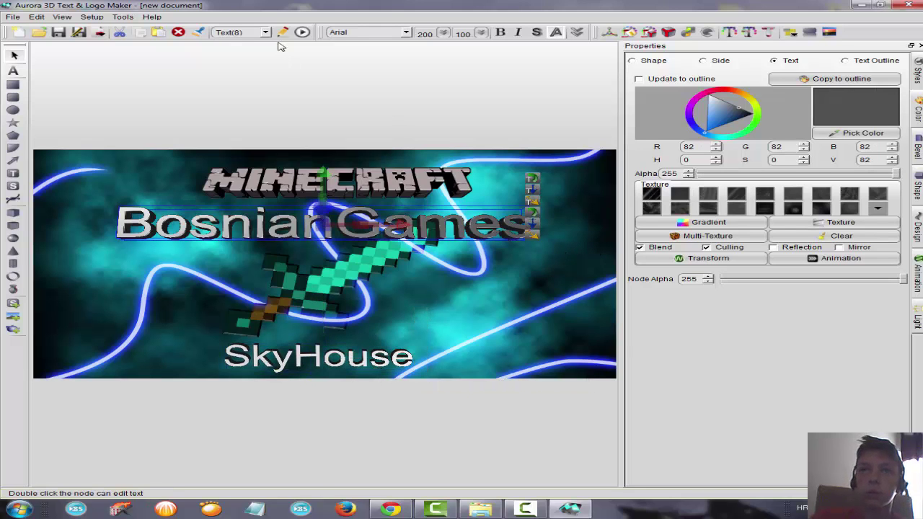
click(302, 32)
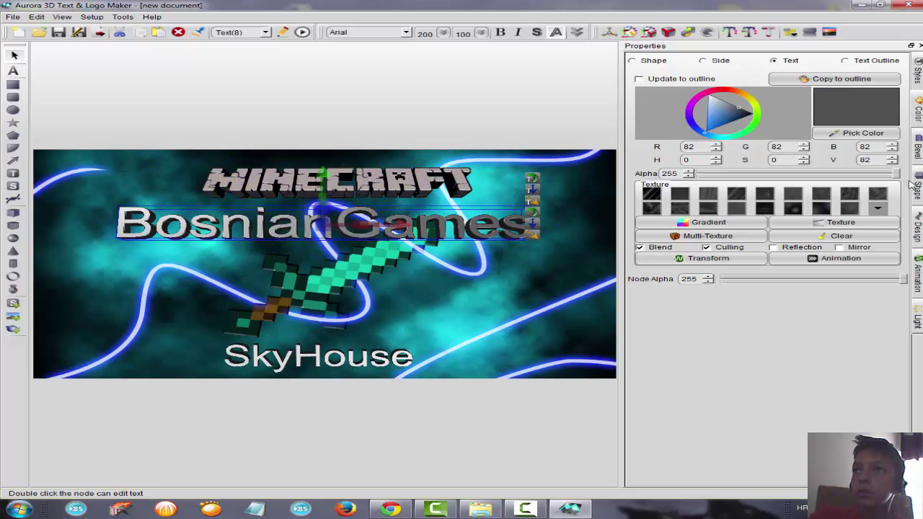
click(918, 263)
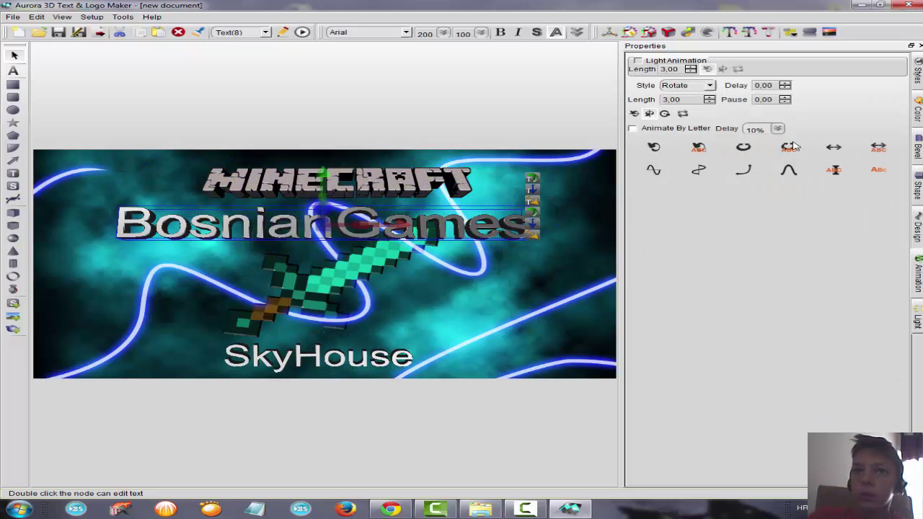
Step: Preview the animation while trying letter rotation, swing, beat and wave presets on the SkyHouse text, and settle on Fade with Fade In
click(362, 362)
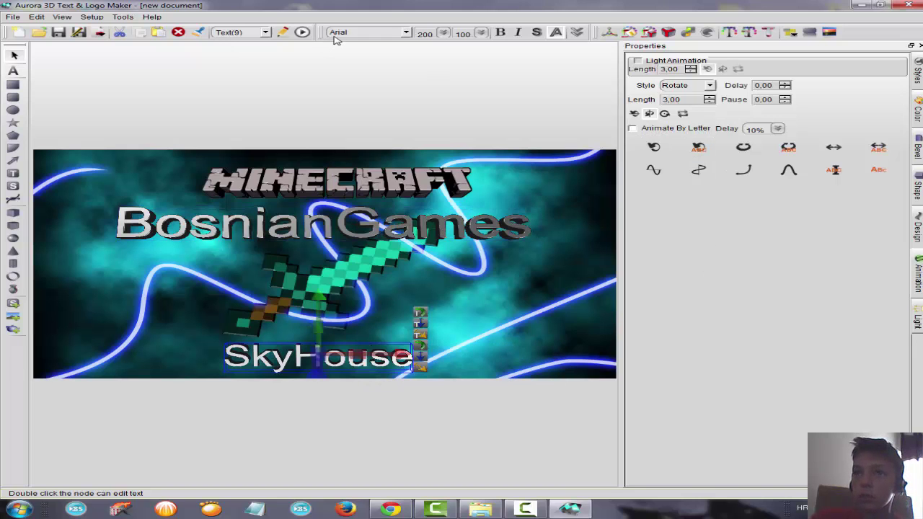
click(305, 33)
click(700, 149)
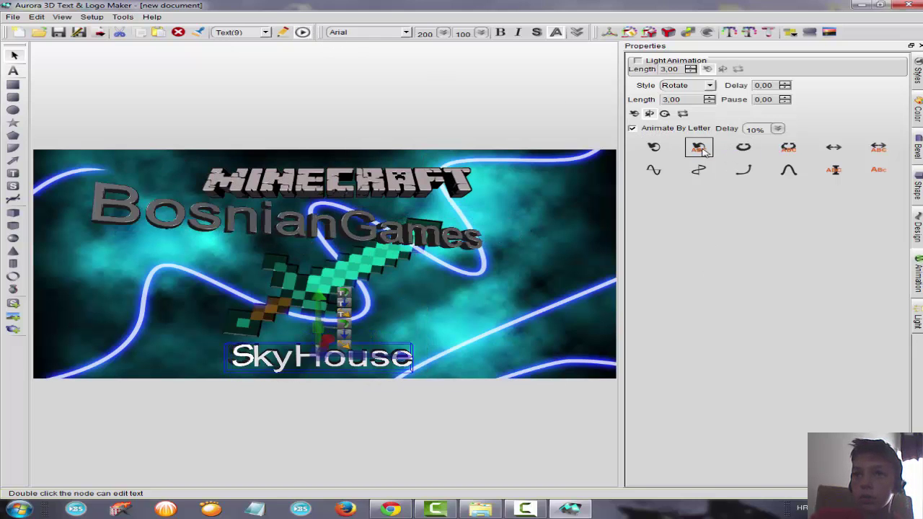
click(745, 149)
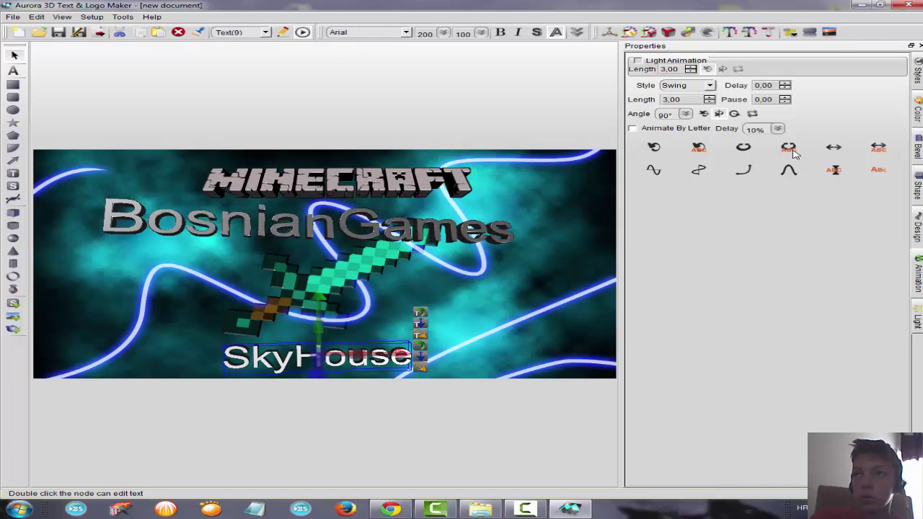
click(834, 149)
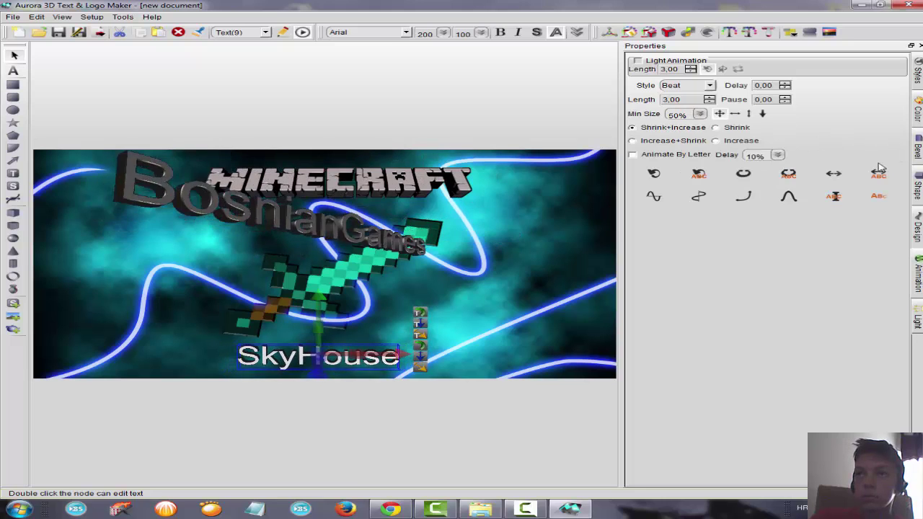
click(652, 197)
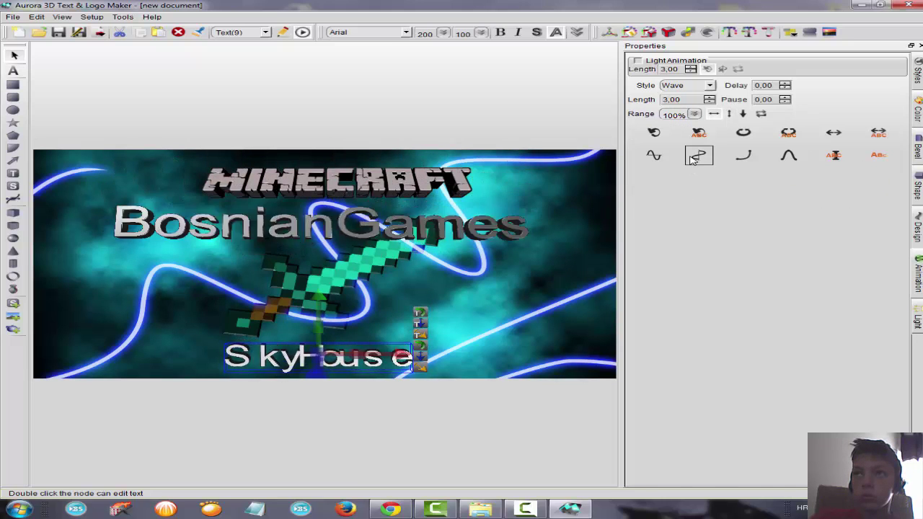
click(746, 158)
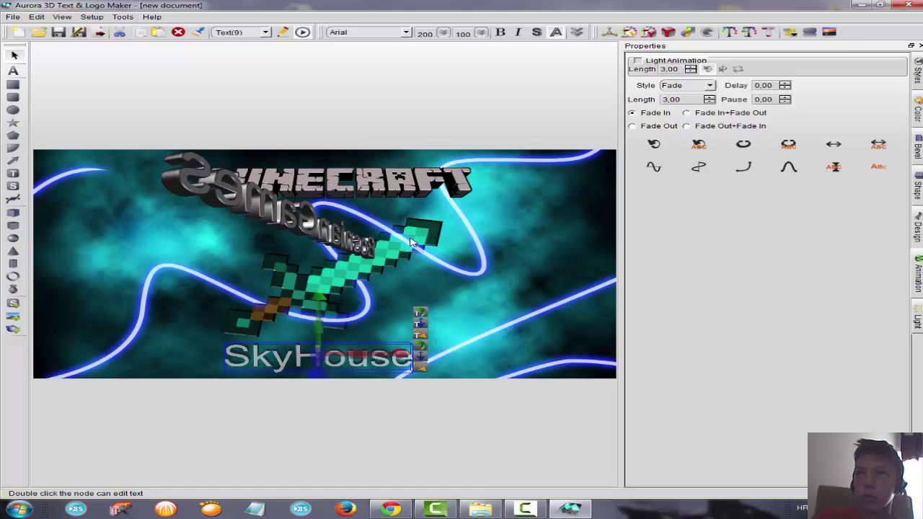
Step: Give the BosnianGames text a Swing animation at 90° that animates by letter, and deselect it
click(473, 223)
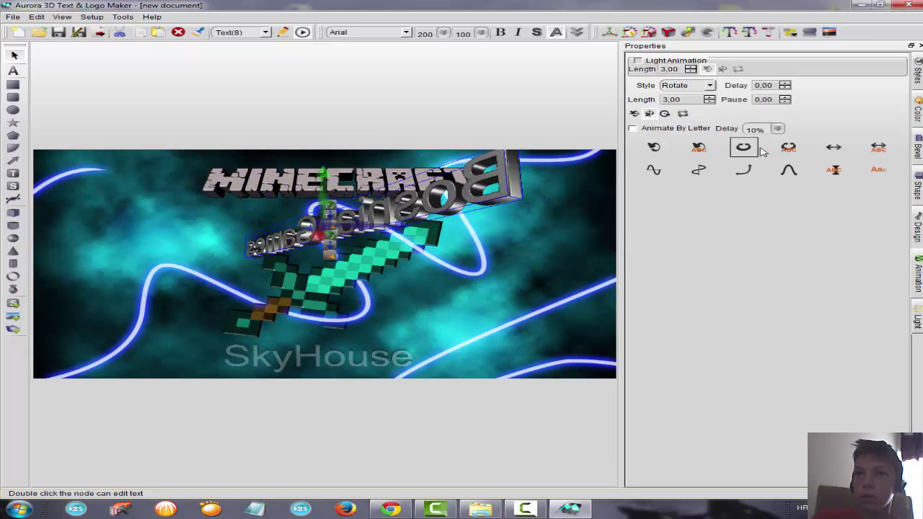
click(753, 150)
click(790, 152)
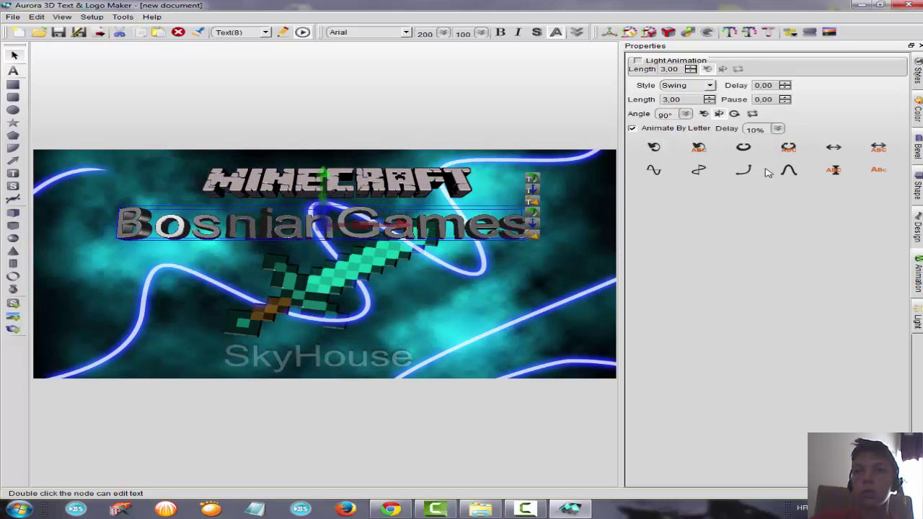
click(480, 336)
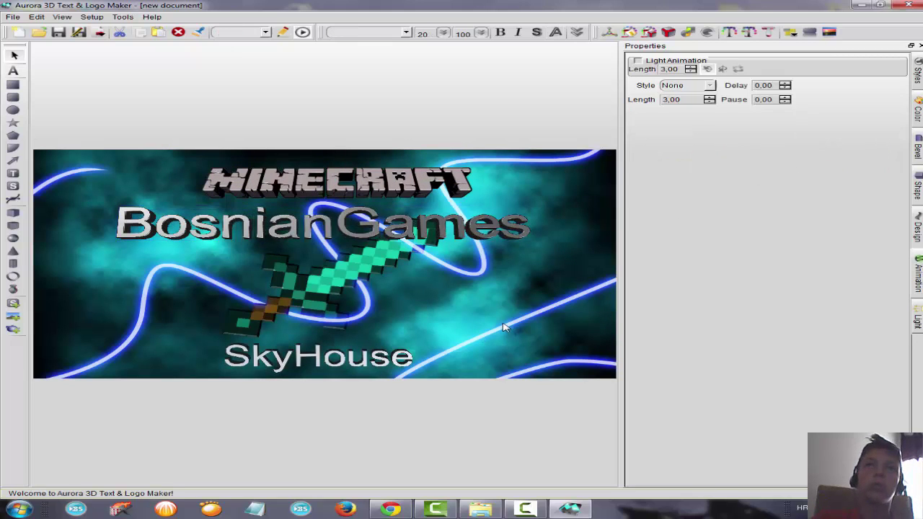
Step: Start an animation export and name the AVI output file "Bosniangames tutoreijal" in the INTRO folder
click(101, 36)
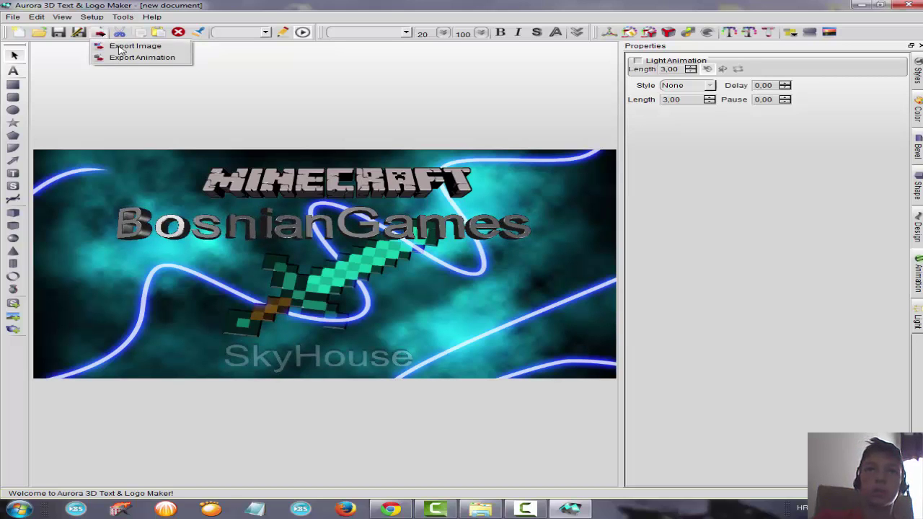
click(142, 58)
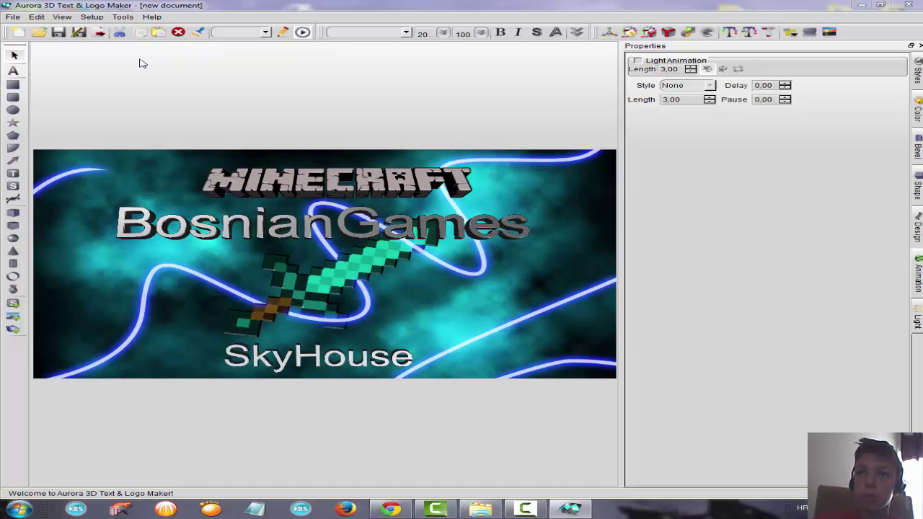
click(585, 292)
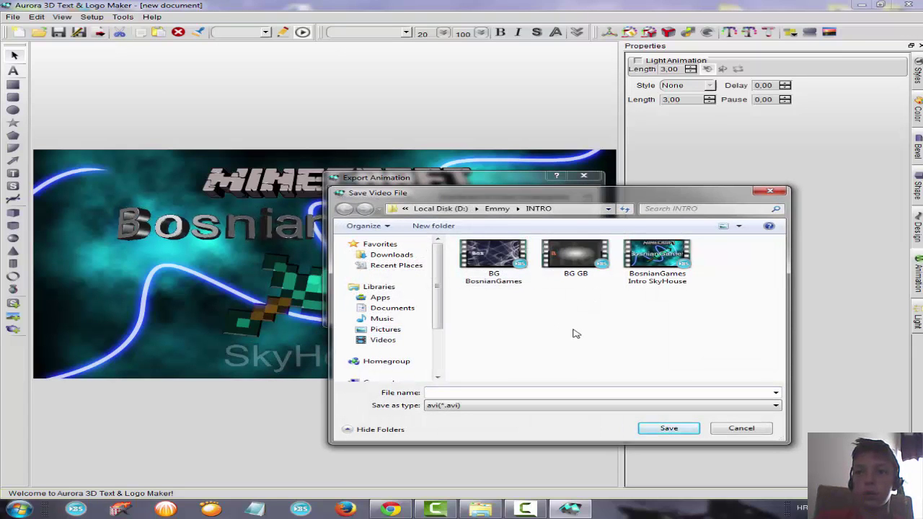
text(Bosniangames)
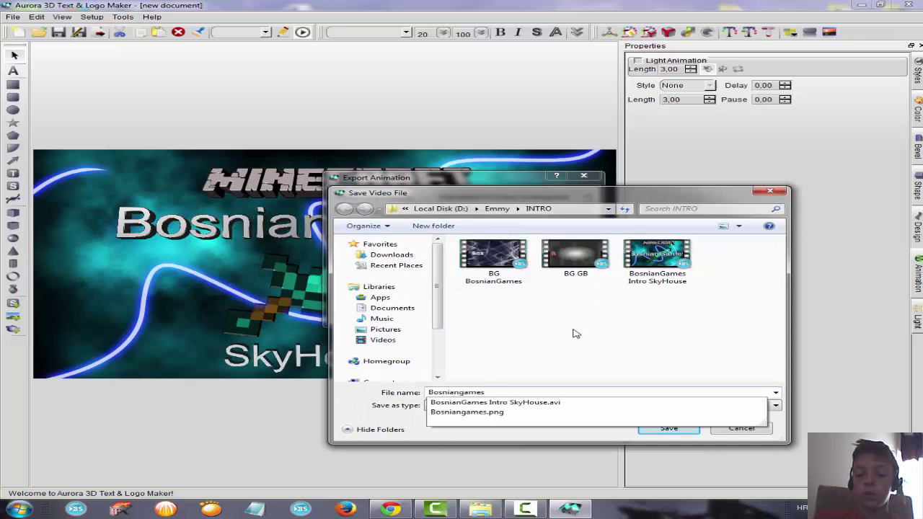
text( tutoreijal)
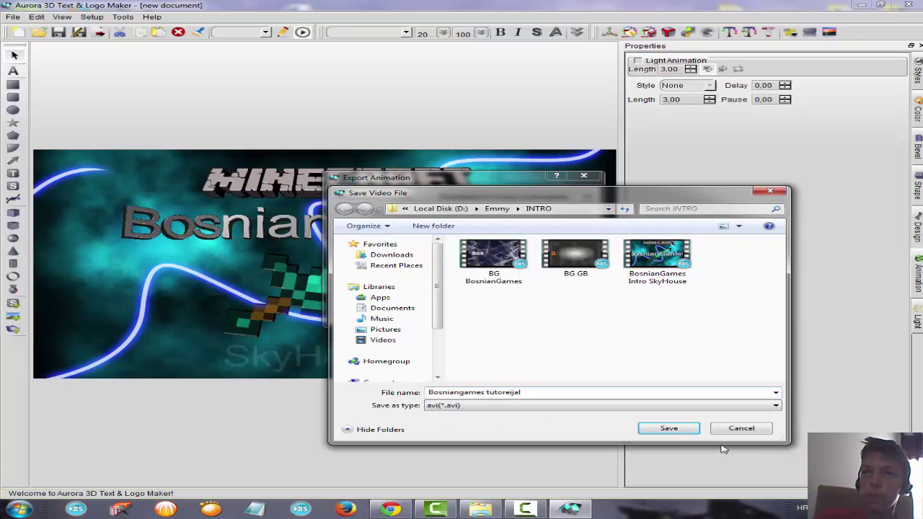
click(670, 428)
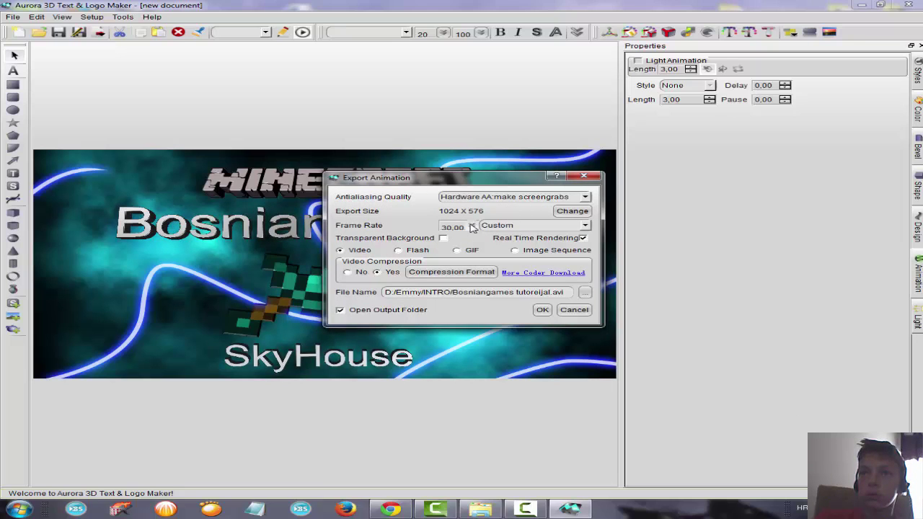
Step: Check the frame rate presets, keep the Custom rate of 30,00, and export the video
click(472, 227)
click(570, 226)
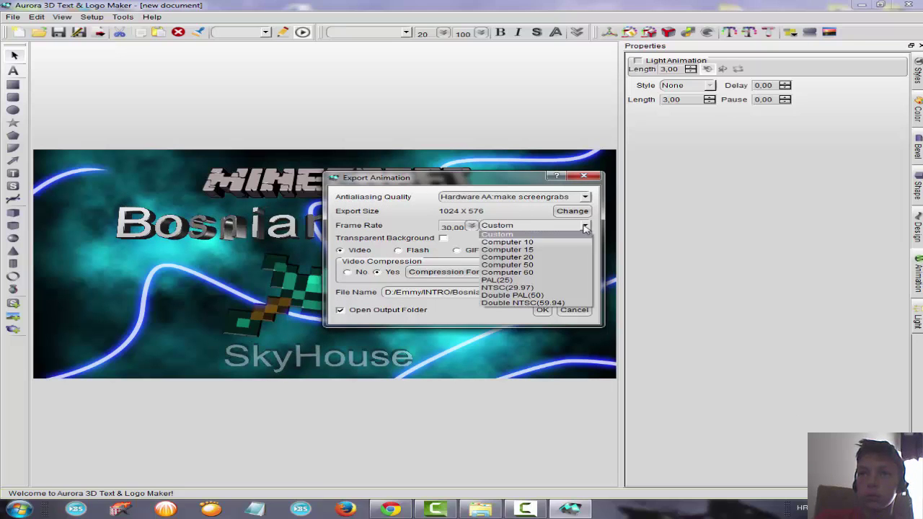
click(502, 214)
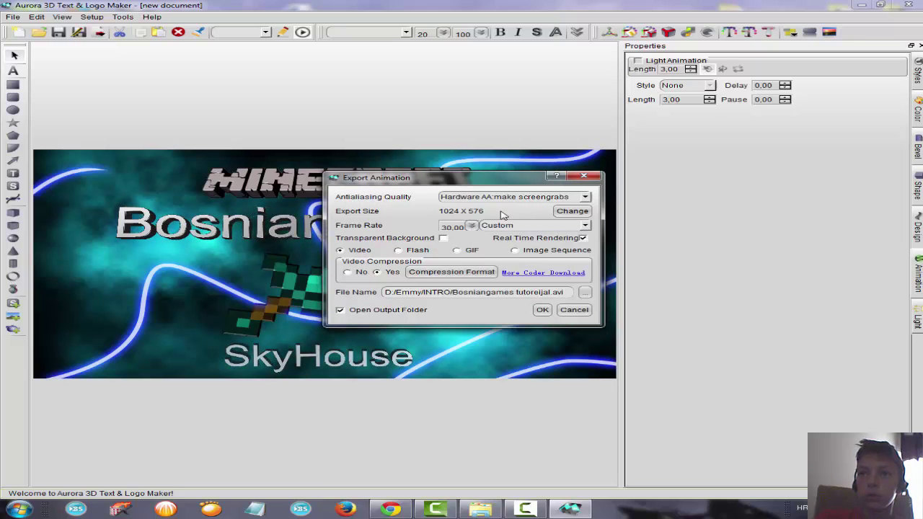
click(542, 310)
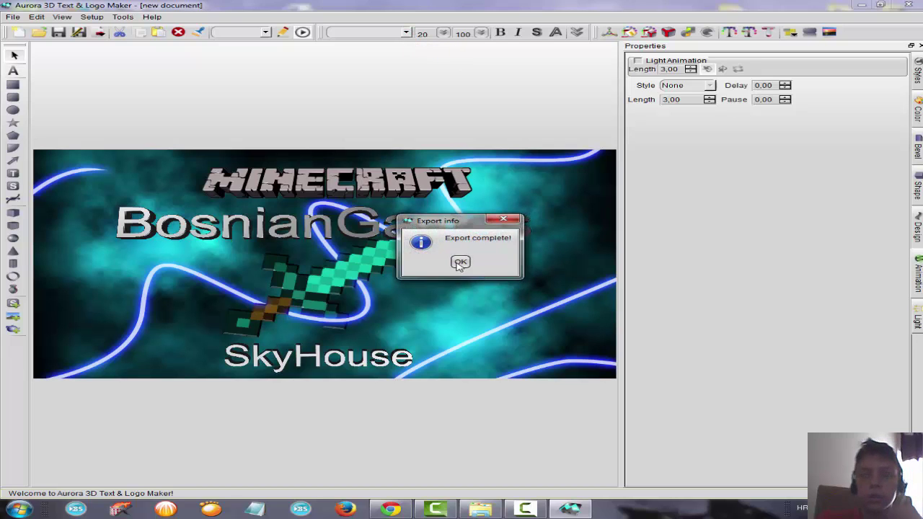
click(460, 263)
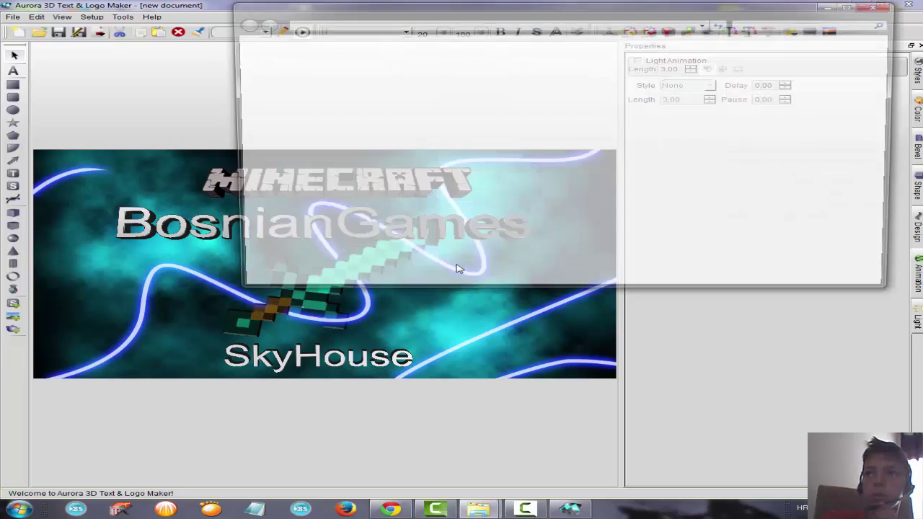
Step: Play the exported "Bosniangames tutoreijal" video from the INTRO folder in BS.Player, and close the player
scroll(644, 156, down, 2)
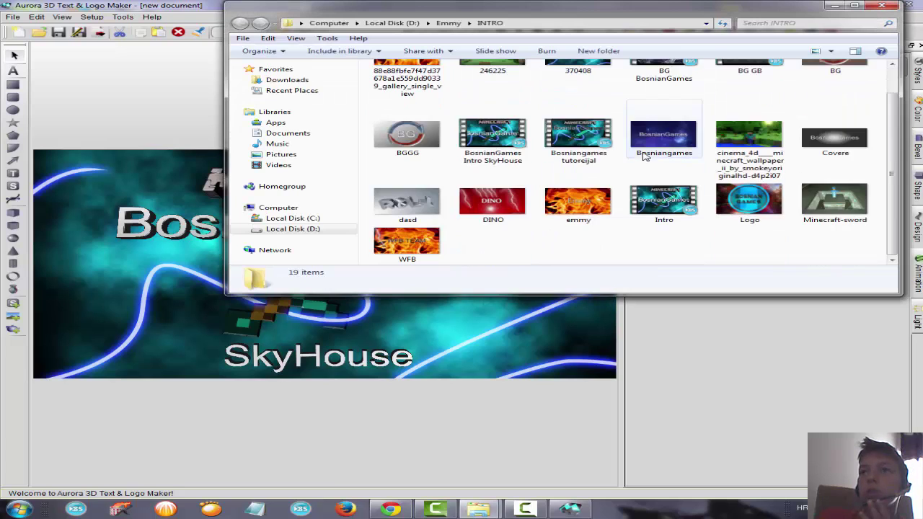
scroll(677, 224, up, 2)
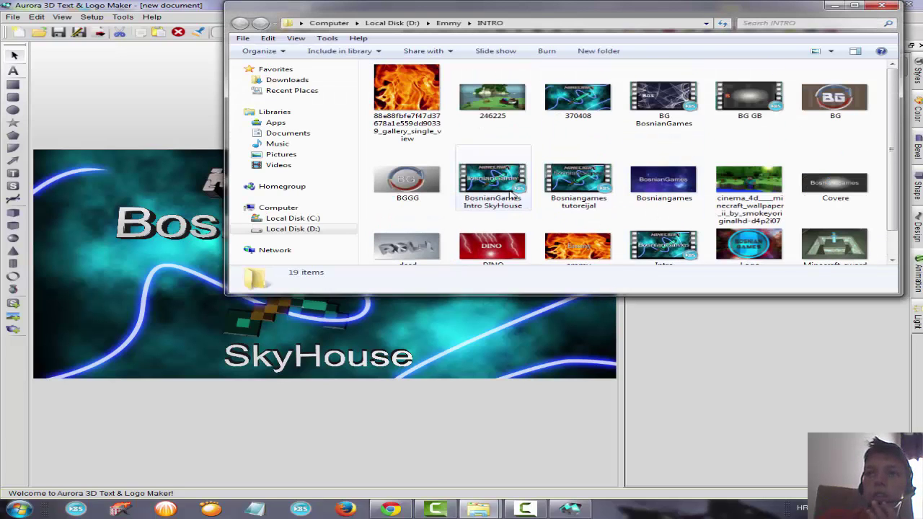
click(604, 186)
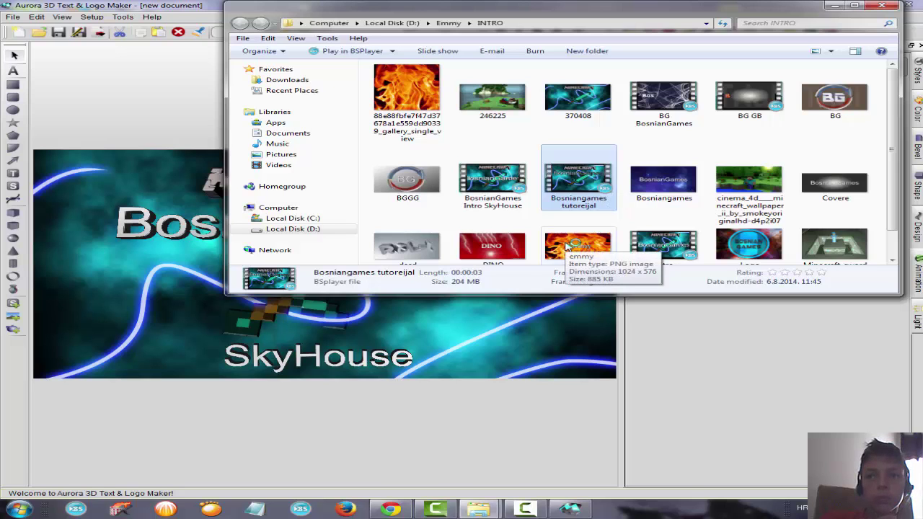
key(Return)
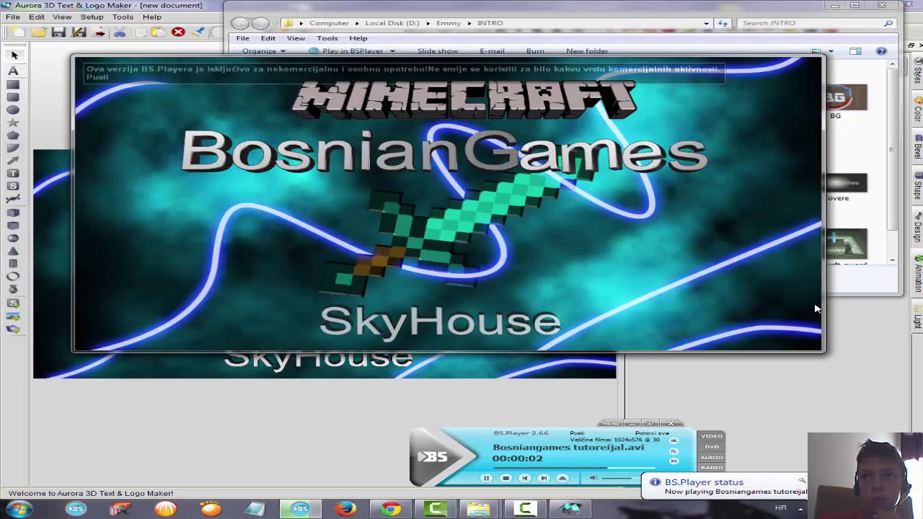
click(672, 424)
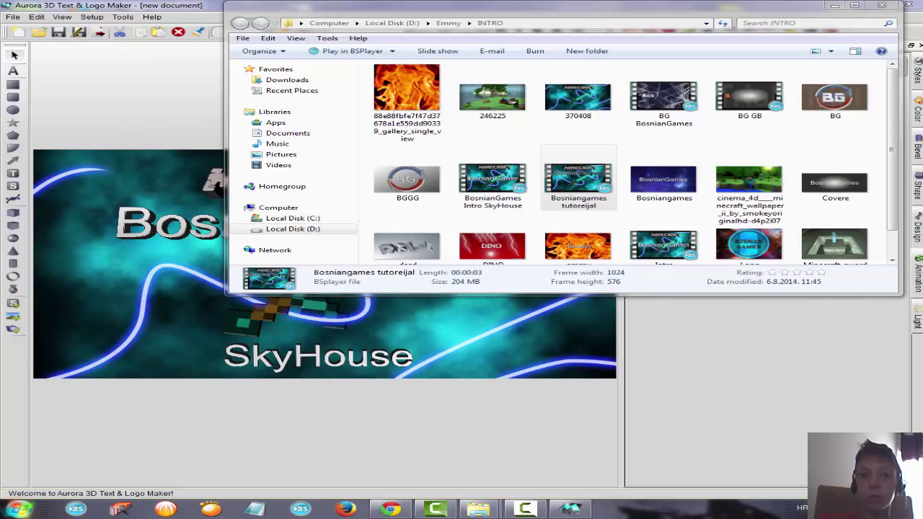
Step: Launch Vegas Pro 12.0 (64-bit)
click(18, 509)
mouse_move(92, 393)
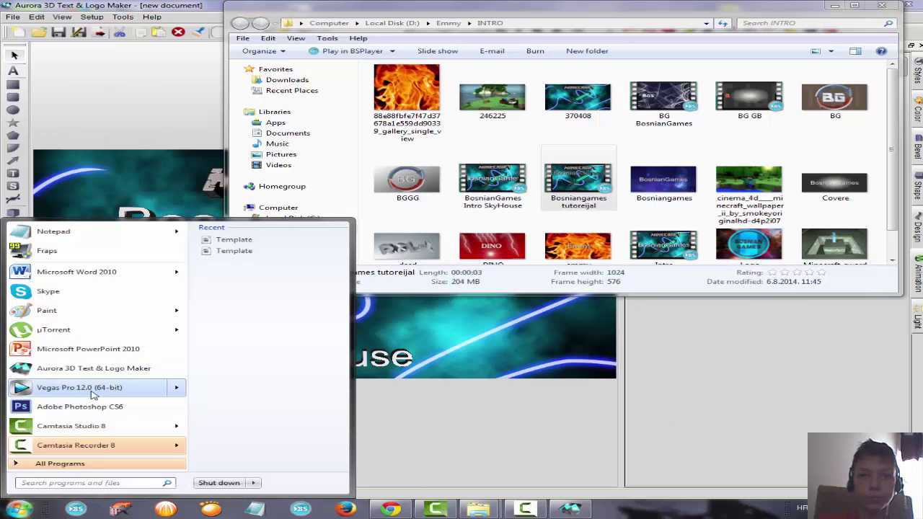
click(441, 438)
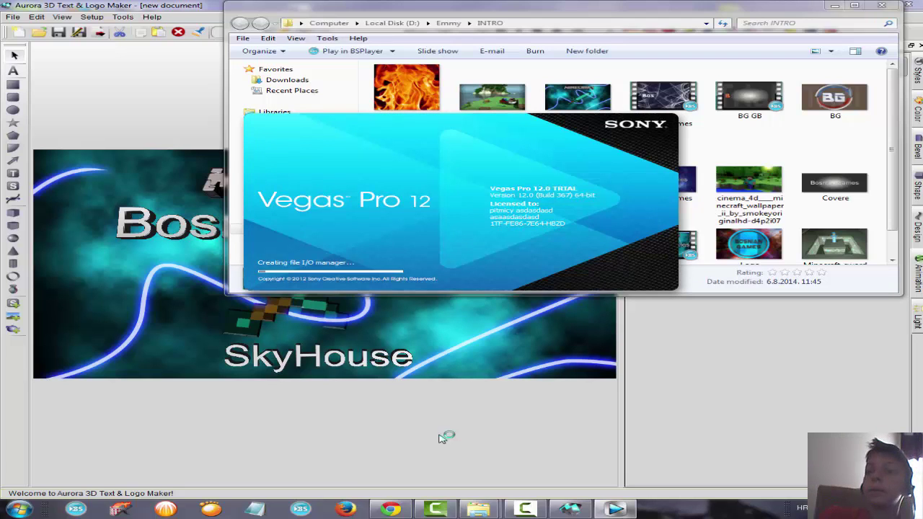
scroll(678, 175, down, 1)
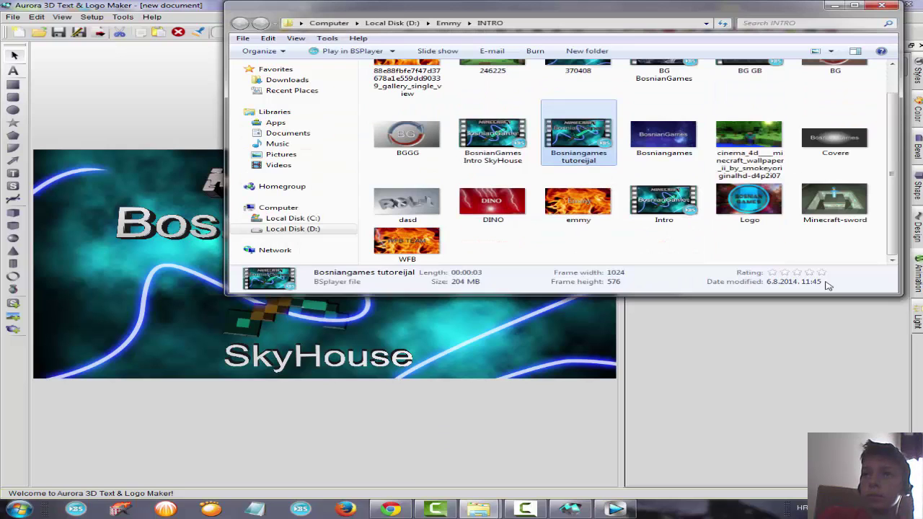
drag(813, 255, 367, 57)
scroll(697, 257, up, 1)
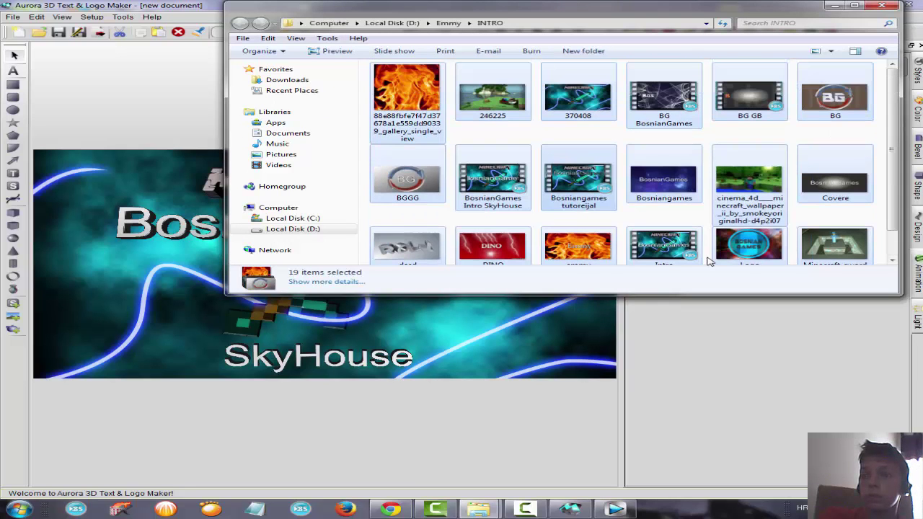
click(647, 222)
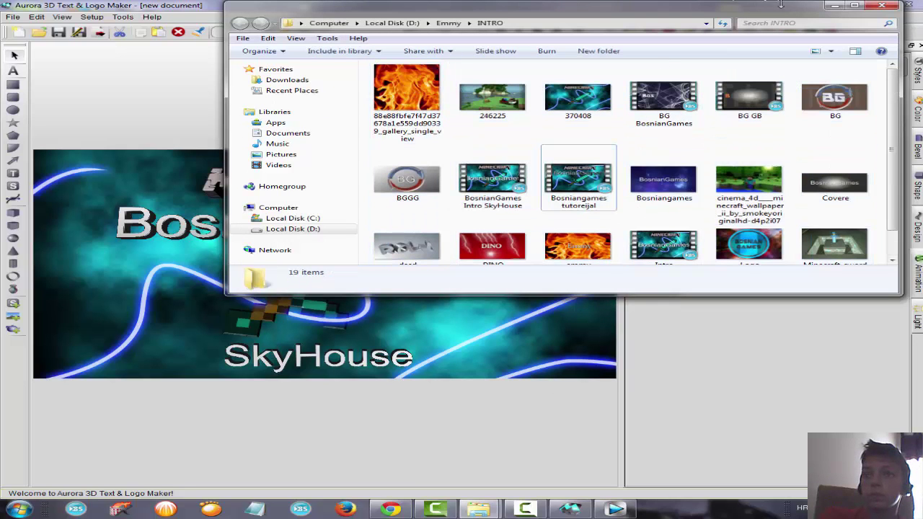
Step: Return to Aurora 3D Text & Logo Maker and start a new document from the Veriation Music logo template, discarding the current document's changes
click(833, 6)
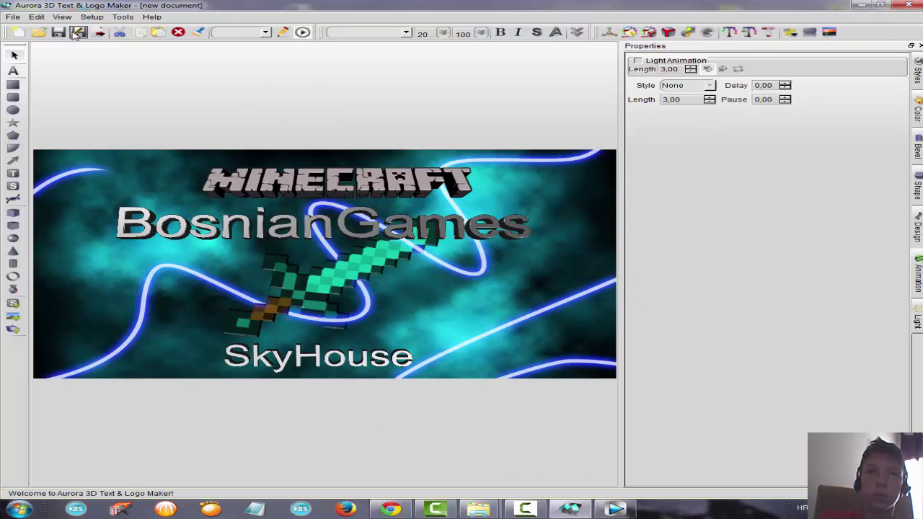
click(12, 17)
click(27, 29)
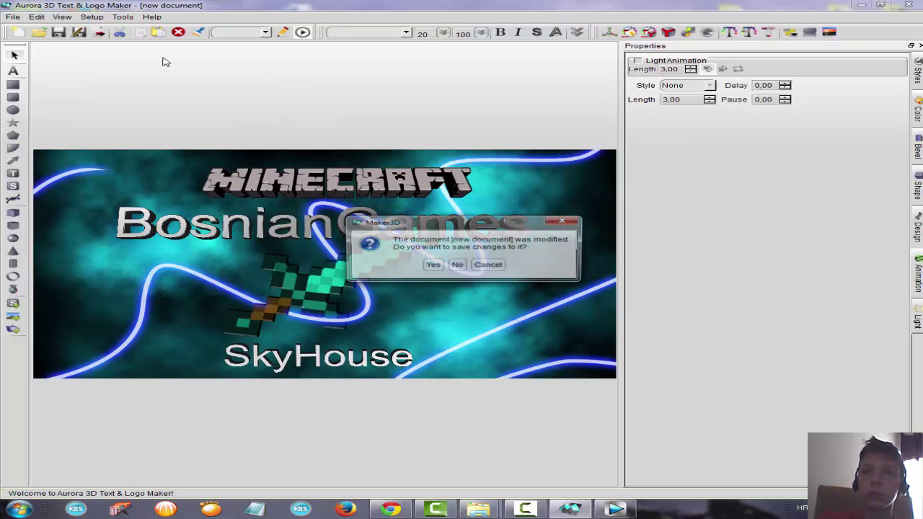
click(460, 264)
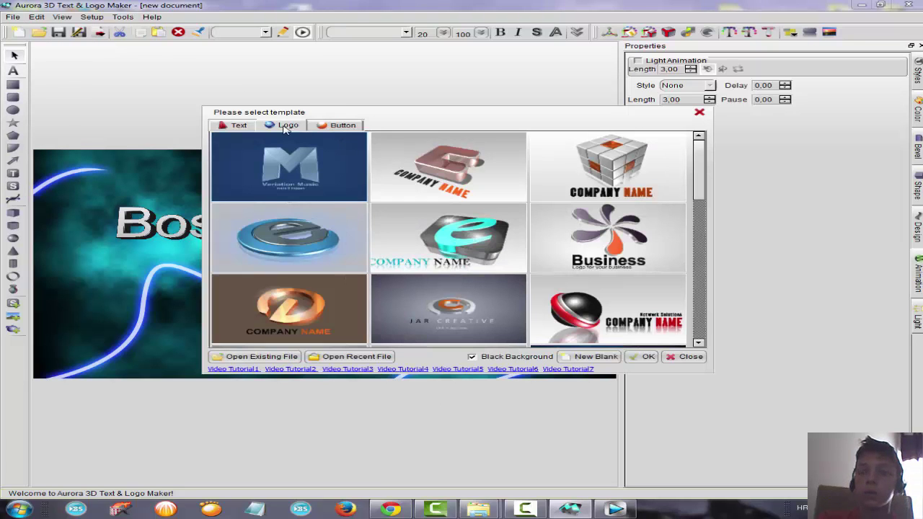
double_click(304, 180)
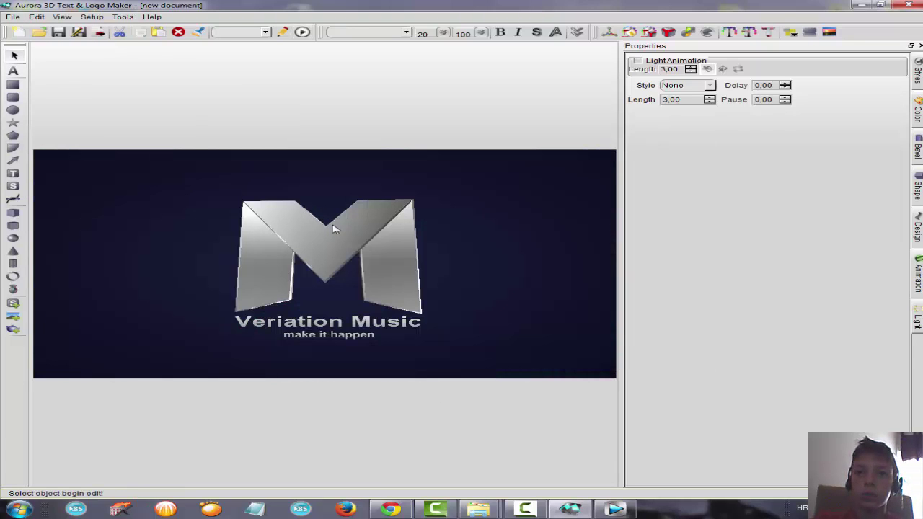
Step: Delete the M logo shapes and both text lines from the template, keeping only the dark blue background
click(335, 228)
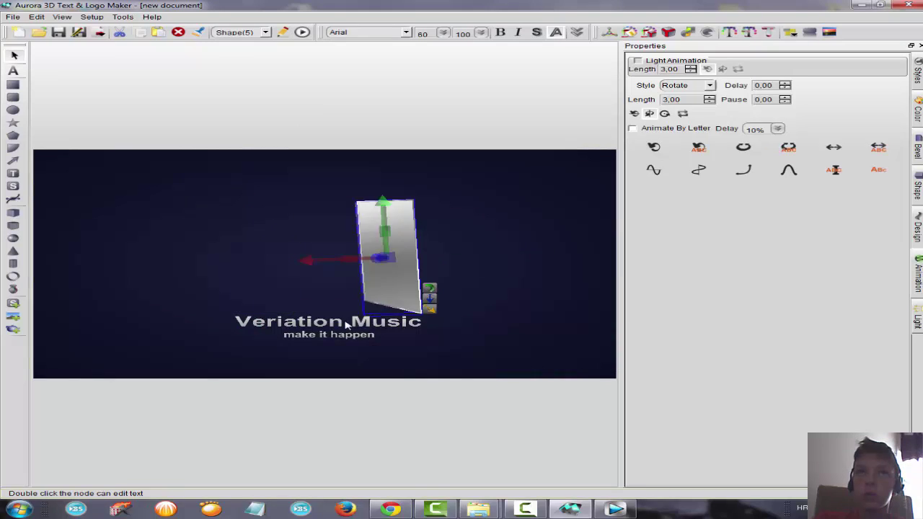
click(110, 137)
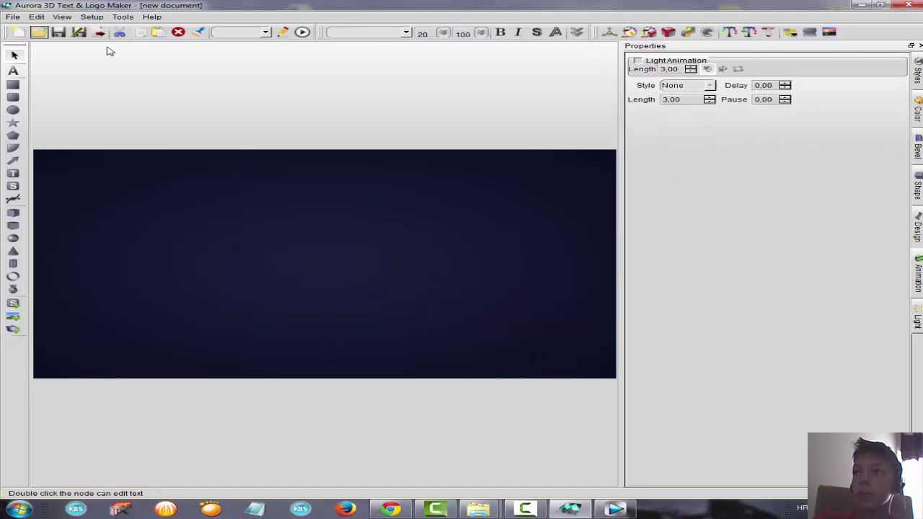
Step: Add the blue and red circular arrows shape from the shape templates to the dark blue background
click(918, 69)
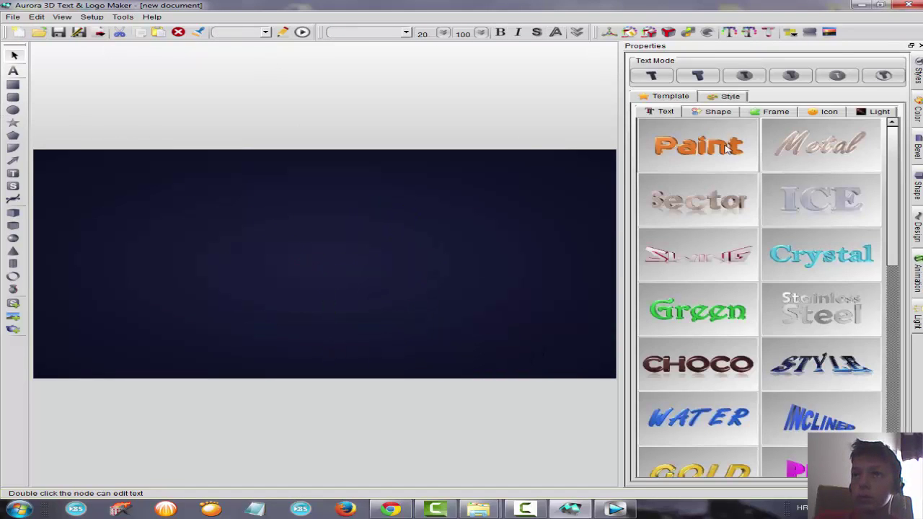
click(717, 111)
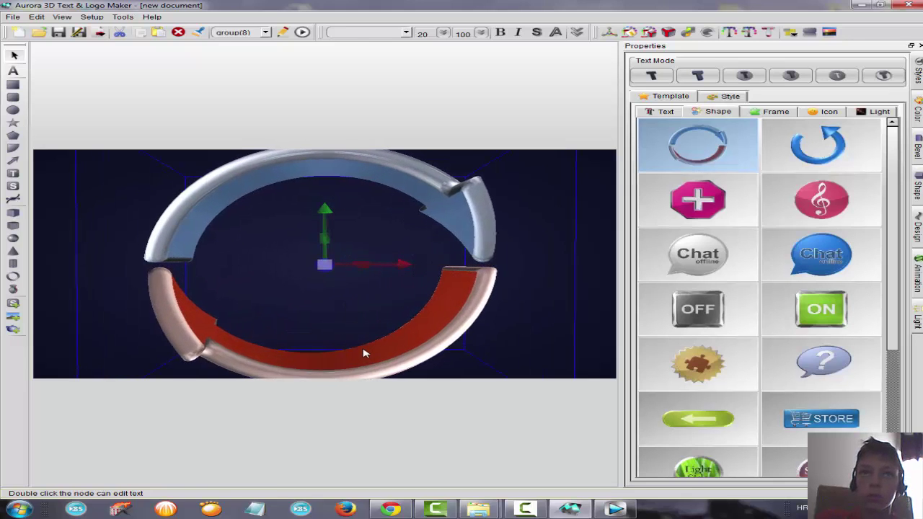
click(159, 205)
Step: Add a text object in the middle of the arrow ring and move it deeper until it fits inside
click(13, 70)
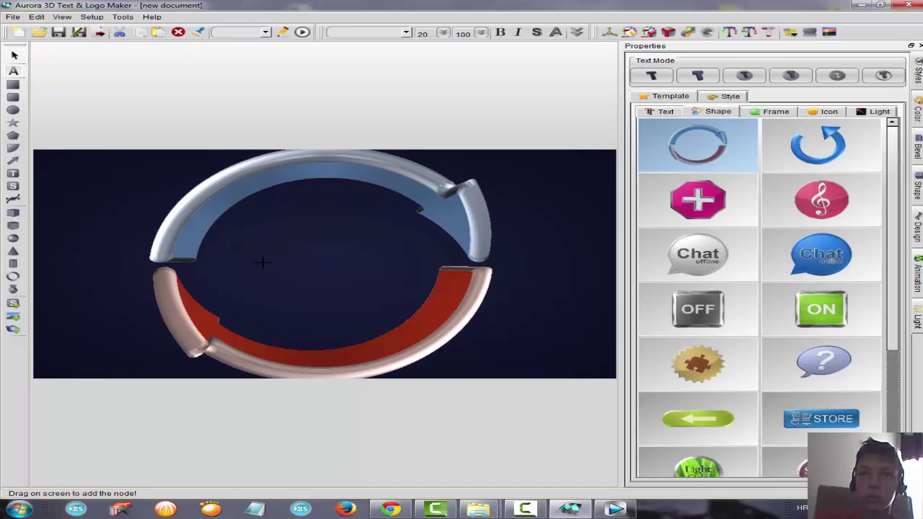
drag(263, 264, 367, 264)
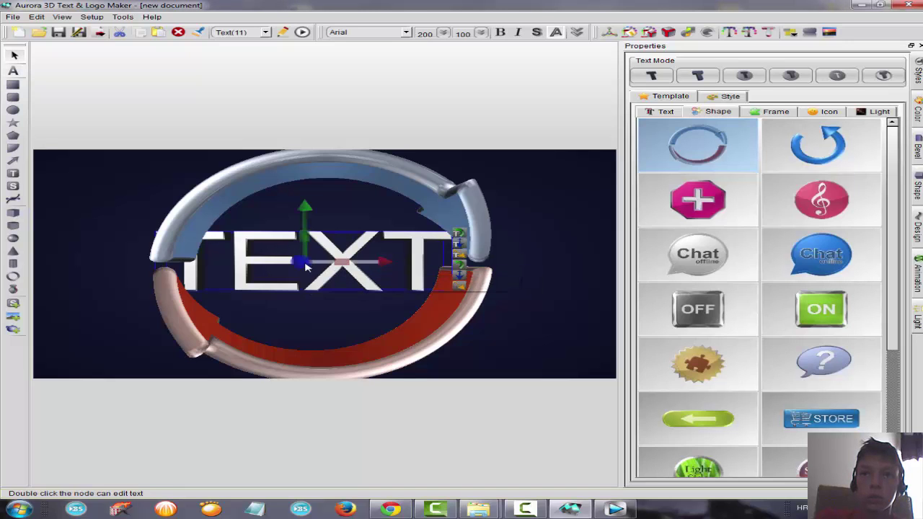
drag(303, 271, 302, 267)
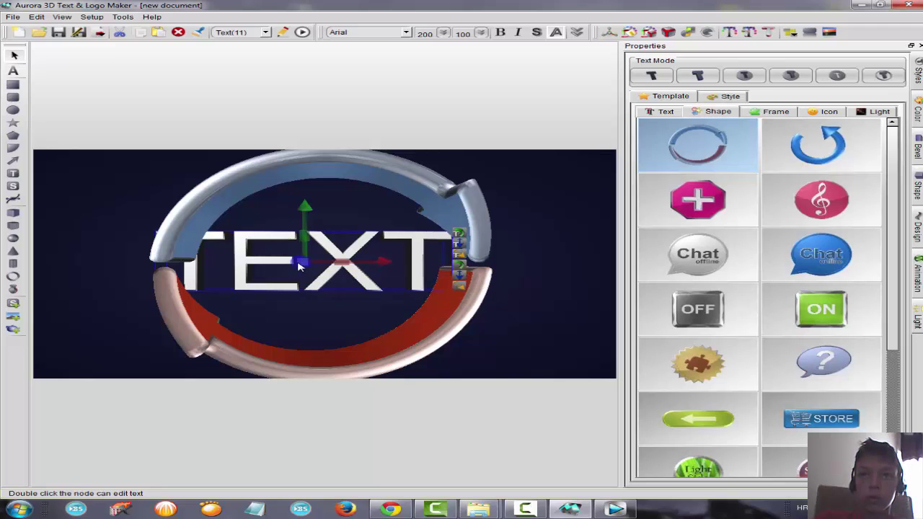
drag(299, 264, 282, 1)
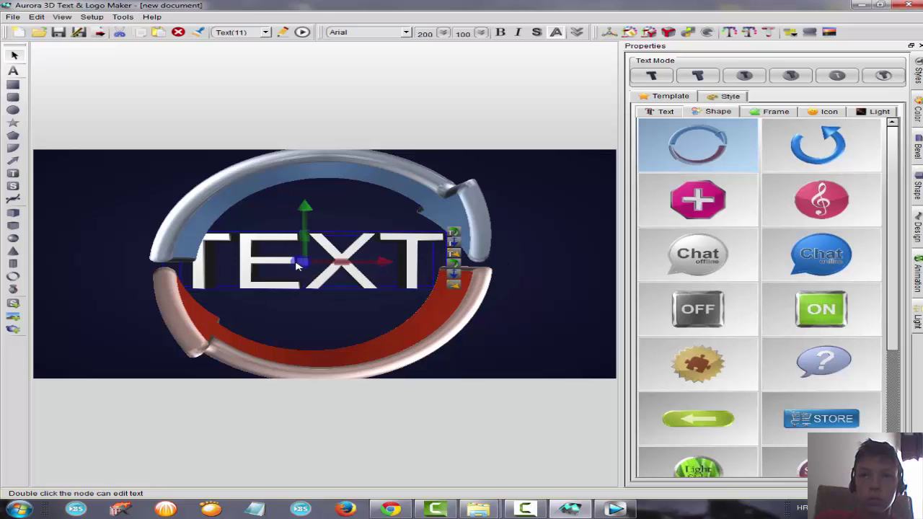
drag(299, 263, 469, 2)
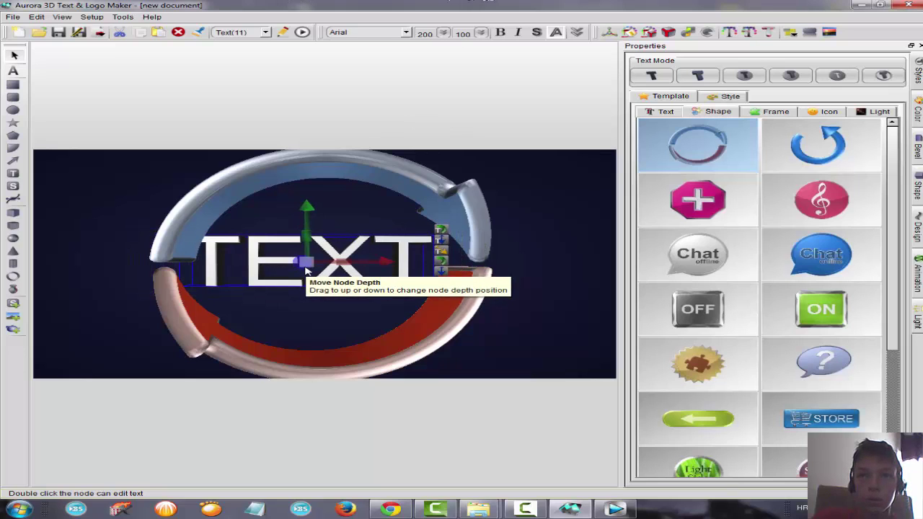
drag(305, 264, 302, 198)
Step: Replace the text inside the arrow ring with BG and deselect it
drag(338, 275, 342, 279)
double_click(342, 279)
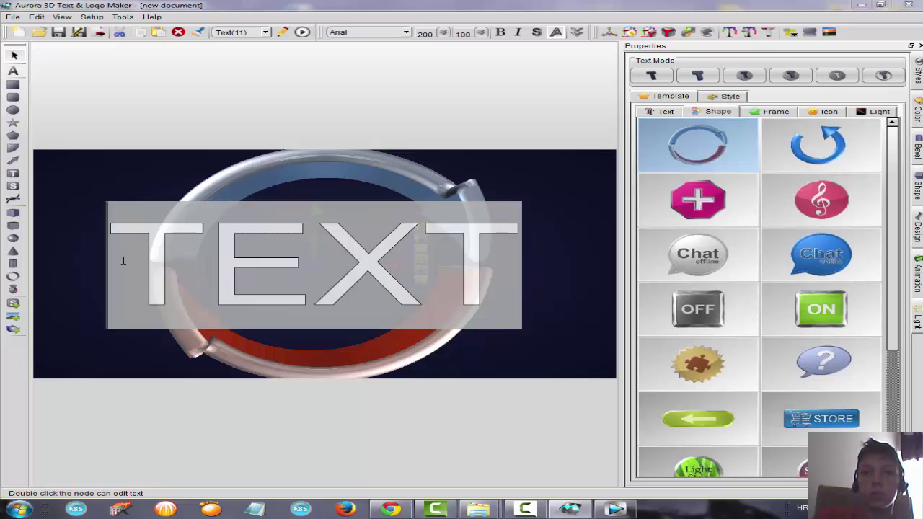
drag(121, 261, 488, 295)
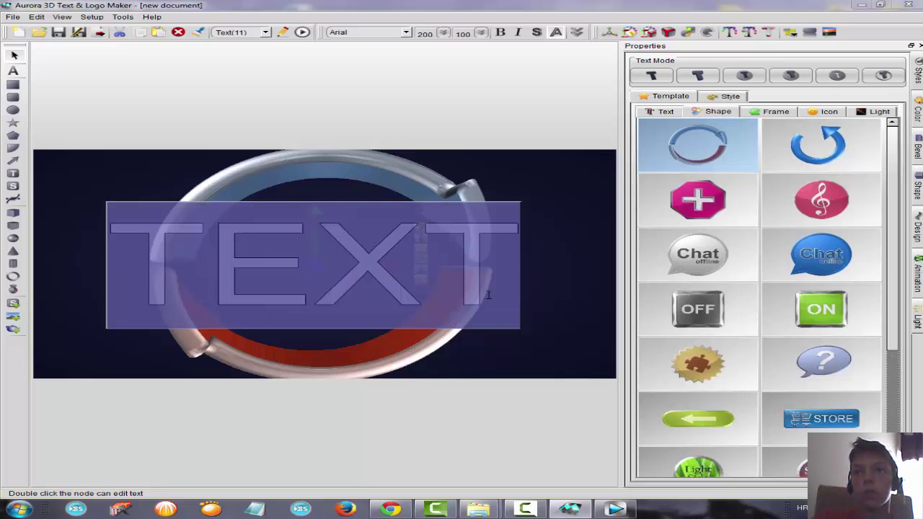
text(BG)
click(554, 280)
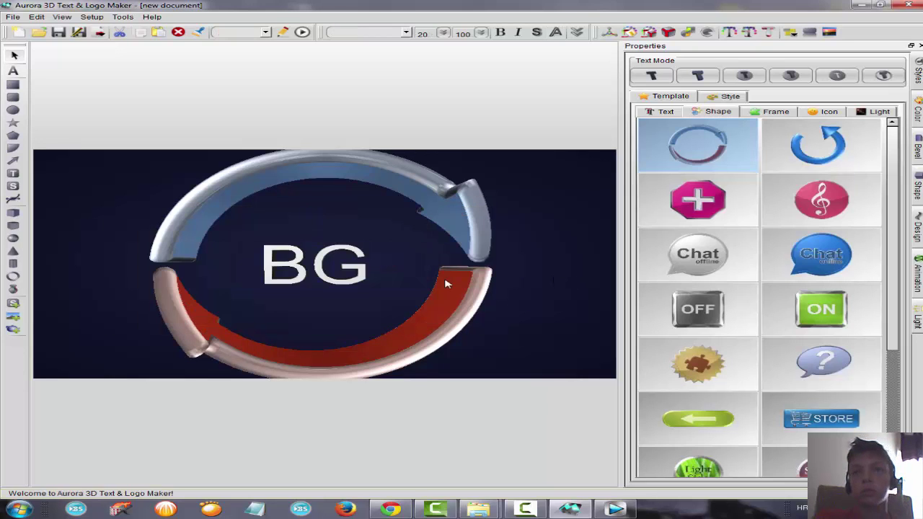
click(343, 279)
click(569, 332)
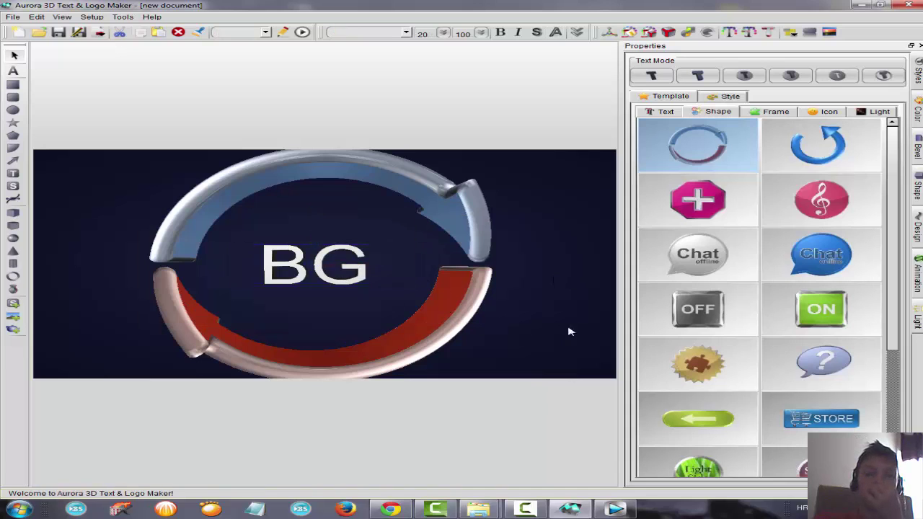
Step: Open the image export settings for the BG logo and accept them with a 1024 x 576 image size
click(99, 32)
click(115, 47)
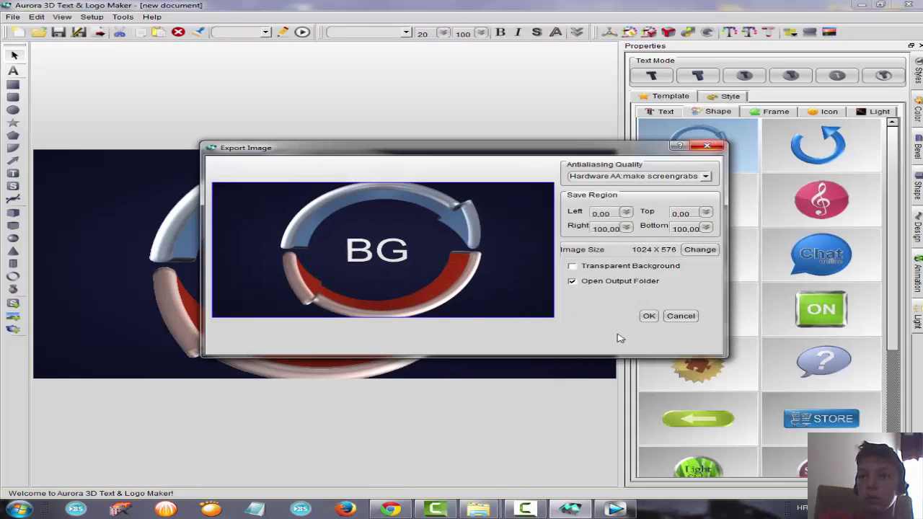
click(649, 315)
Step: Switch to Vegas Pro and import the "Bosniangames tutoreijal" video from the INTRO folder into the project media
click(614, 509)
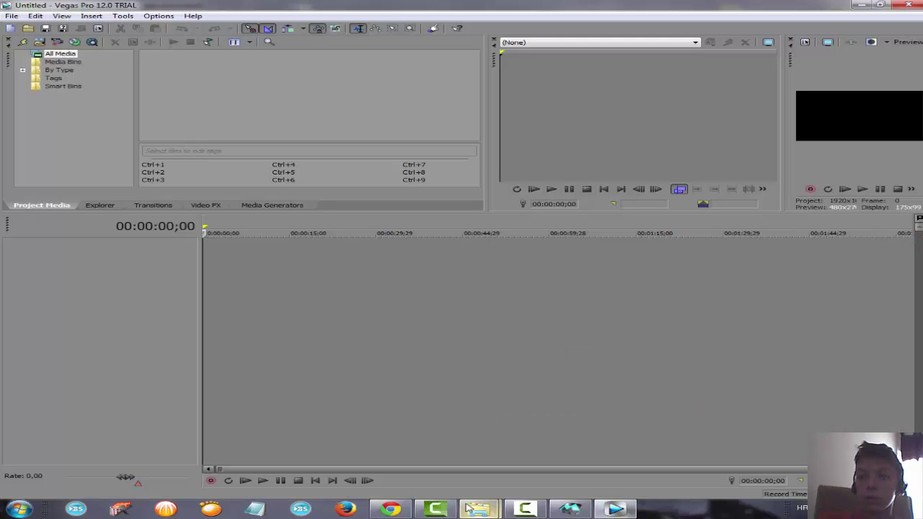
mouse_move(467, 509)
click(551, 441)
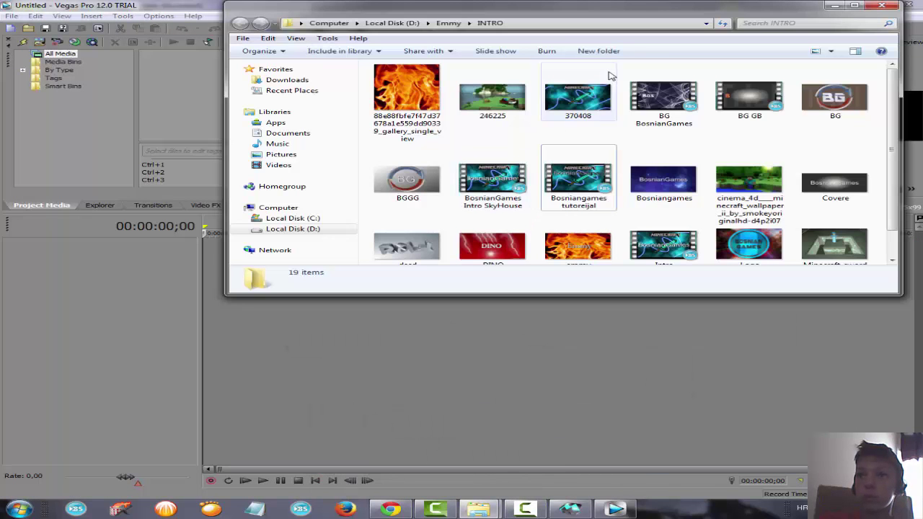
drag(648, 7, 770, 156)
drag(700, 317, 224, 115)
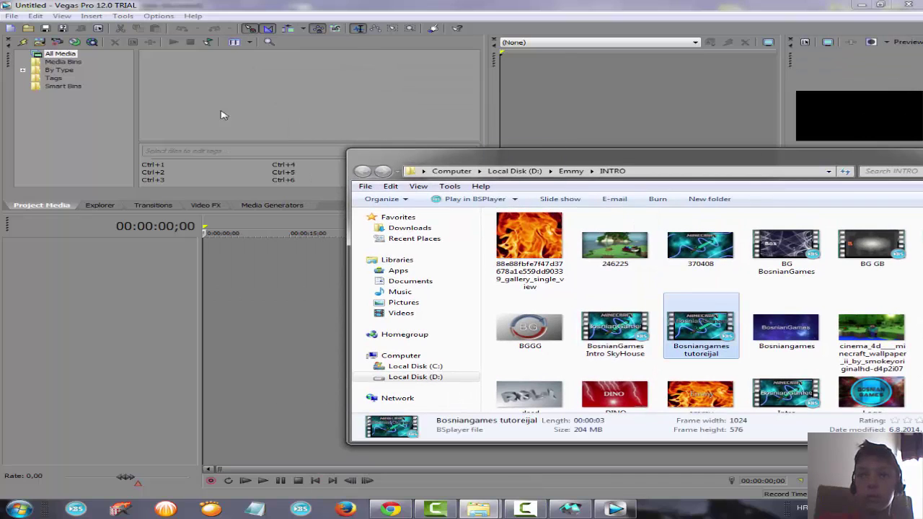
drag(164, 76, 166, 77)
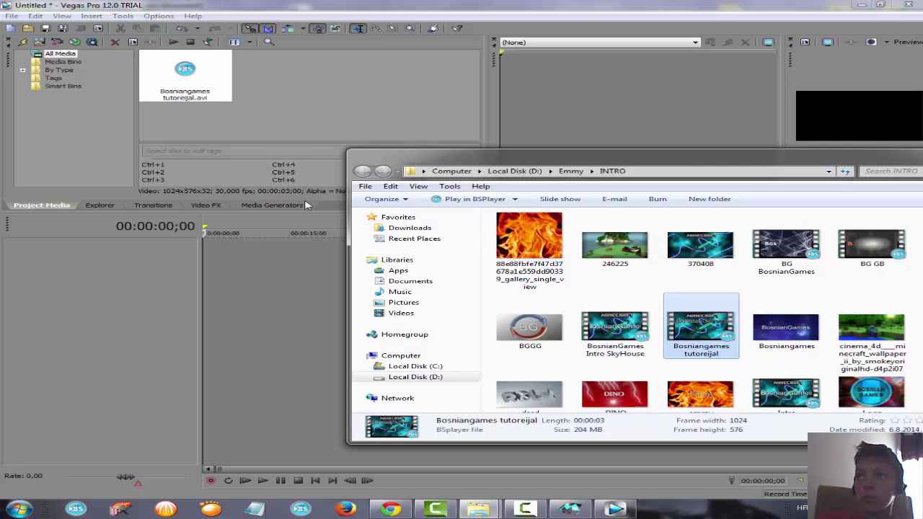
Step: Get the folder window out of the way and place the imported video at the timeline start, matching the project settings to it
drag(908, 160, 750, 137)
click(759, 128)
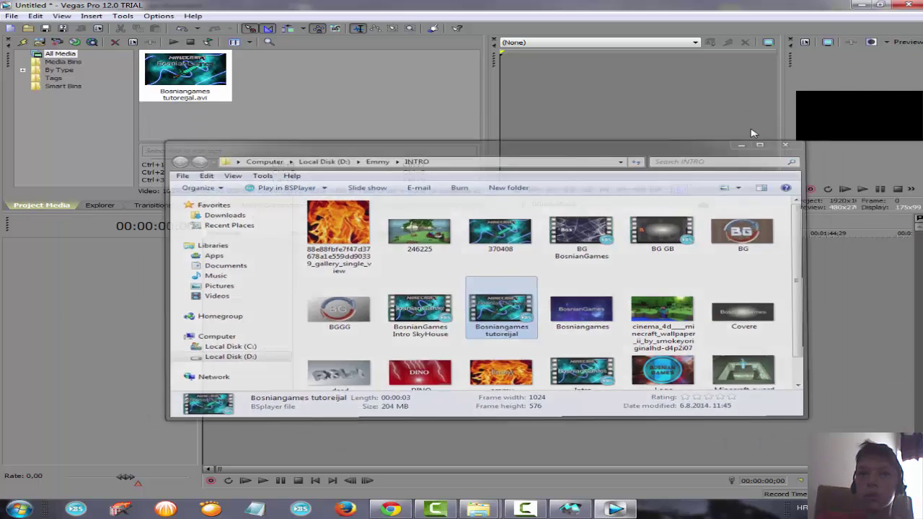
drag(186, 72, 210, 272)
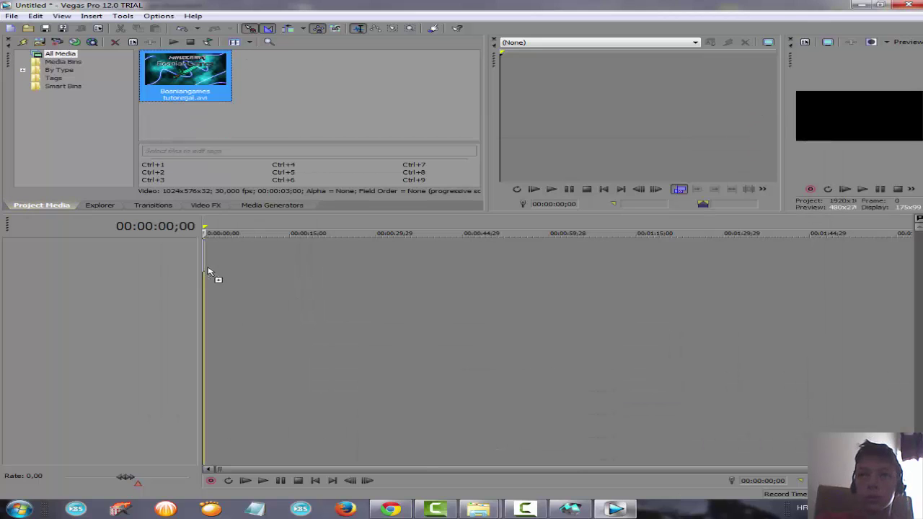
click(542, 200)
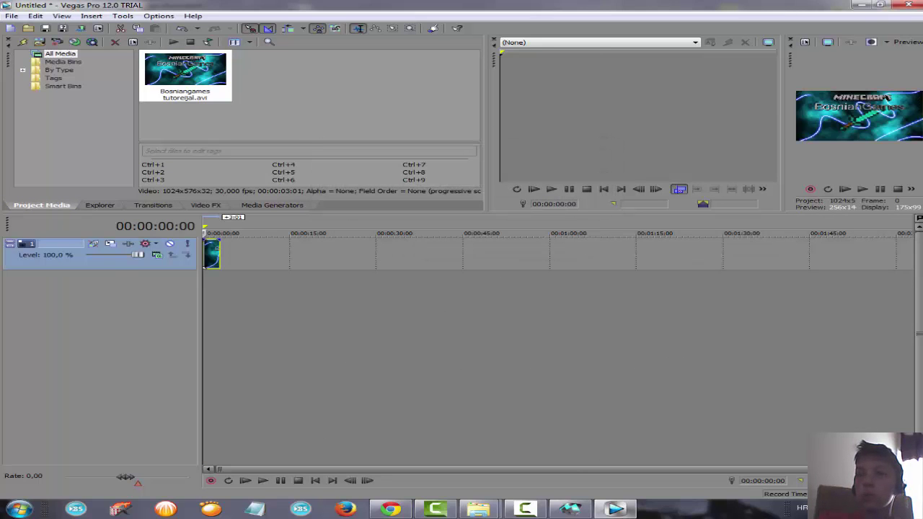
Step: Go to the desktop, look through the INTRO TEMPLATE BY RenttuArts folder, and close it
click(861, 4)
click(861, 5)
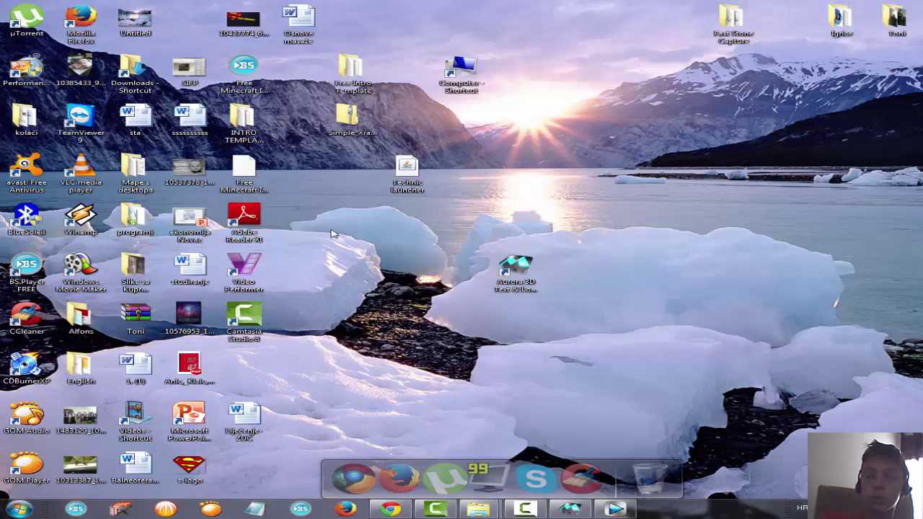
double_click(244, 128)
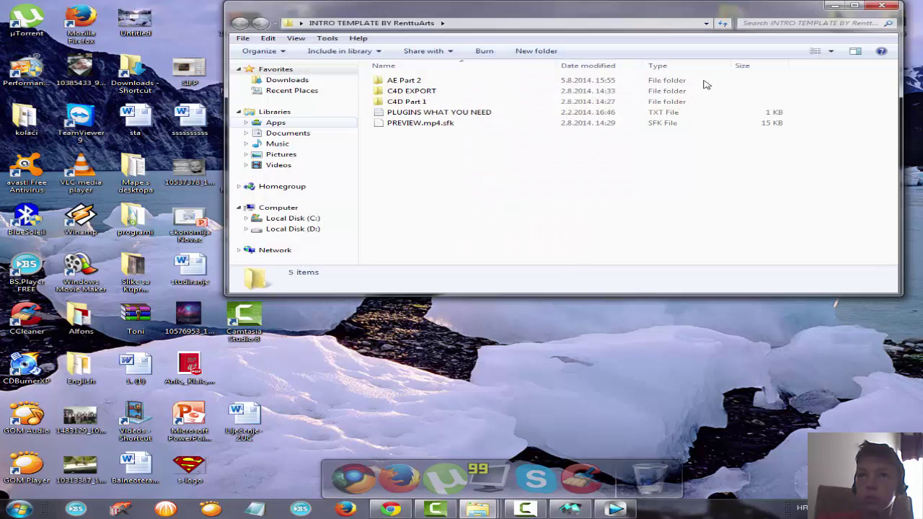
click(880, 6)
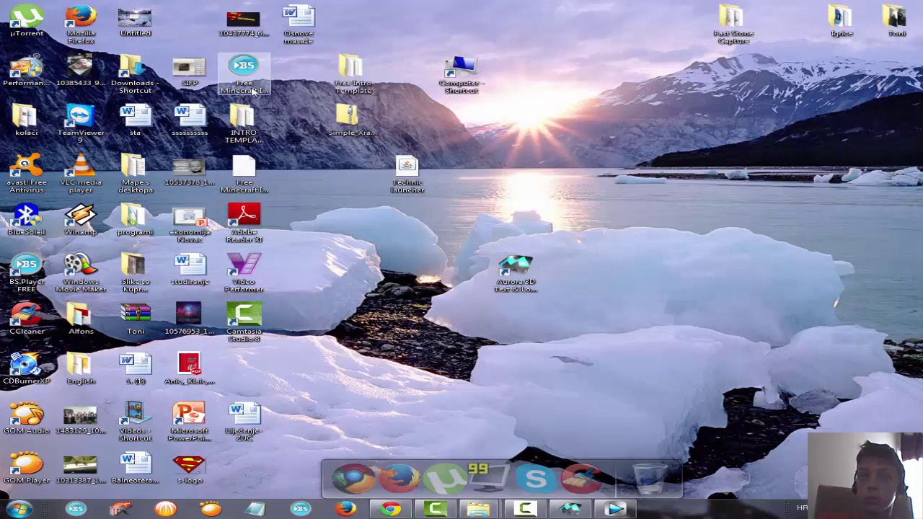
Step: Import the "Free Minecraft Intro Template #6" audio file from the desktop into the Vegas Pro project media
double_click(245, 92)
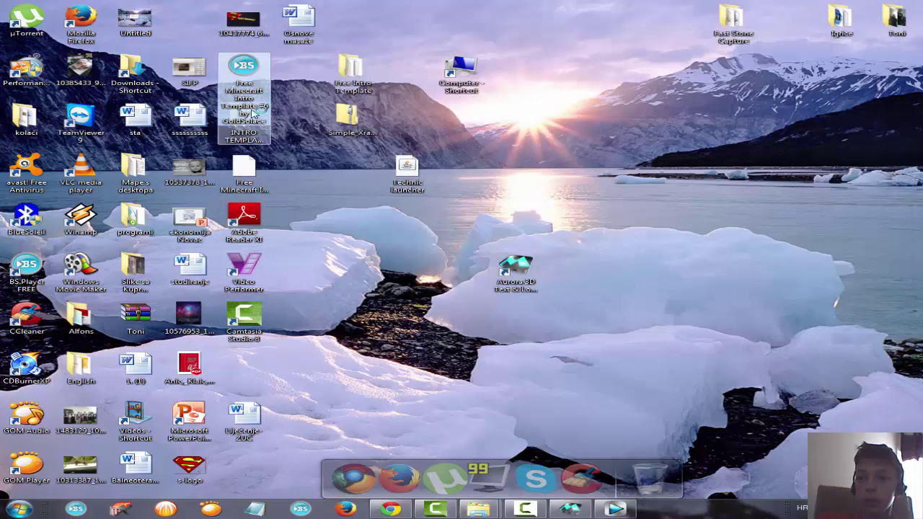
click(671, 423)
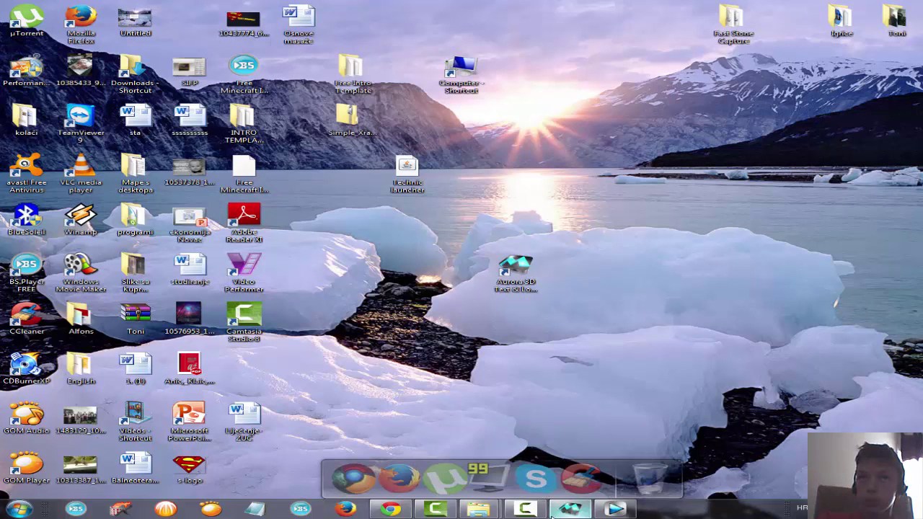
click(614, 509)
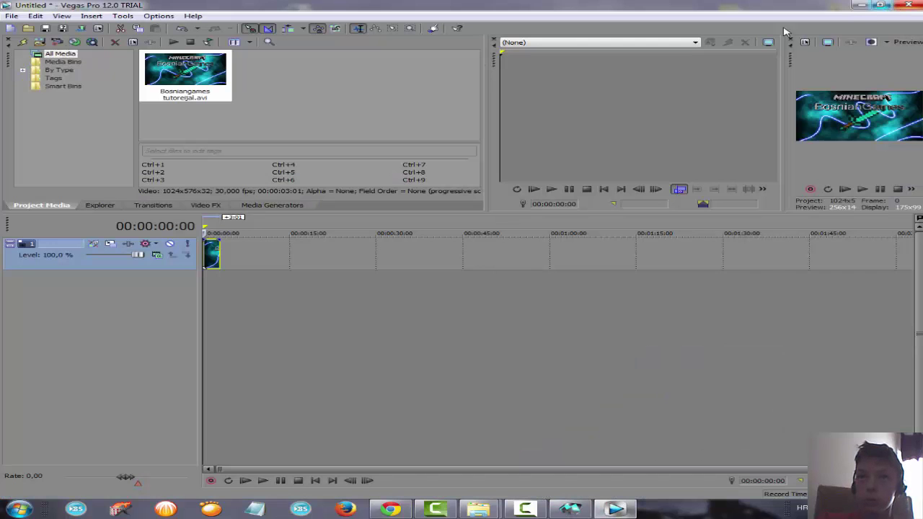
click(879, 5)
drag(364, 210, 365, 211)
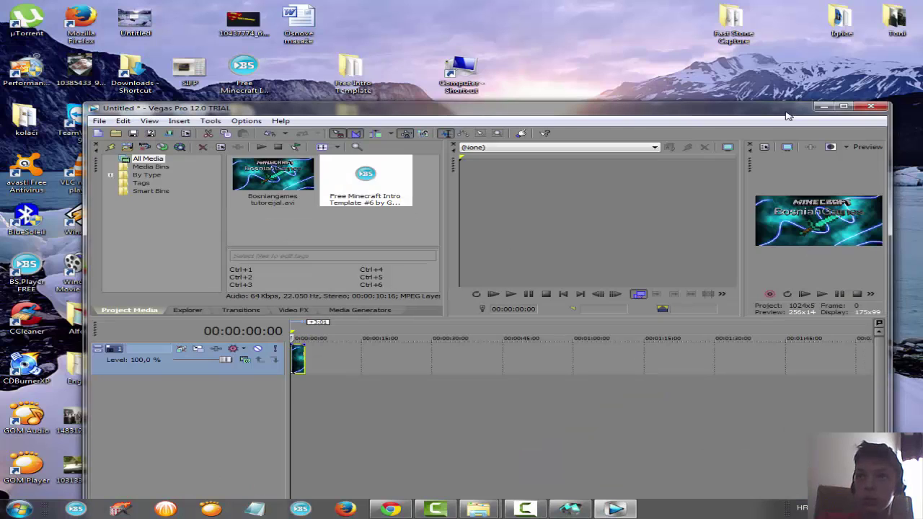
click(845, 107)
Step: Place the Free Minecraft Intro Template audio at the start of a new track under the video, and trim it to the video's end
drag(317, 83, 204, 304)
click(281, 310)
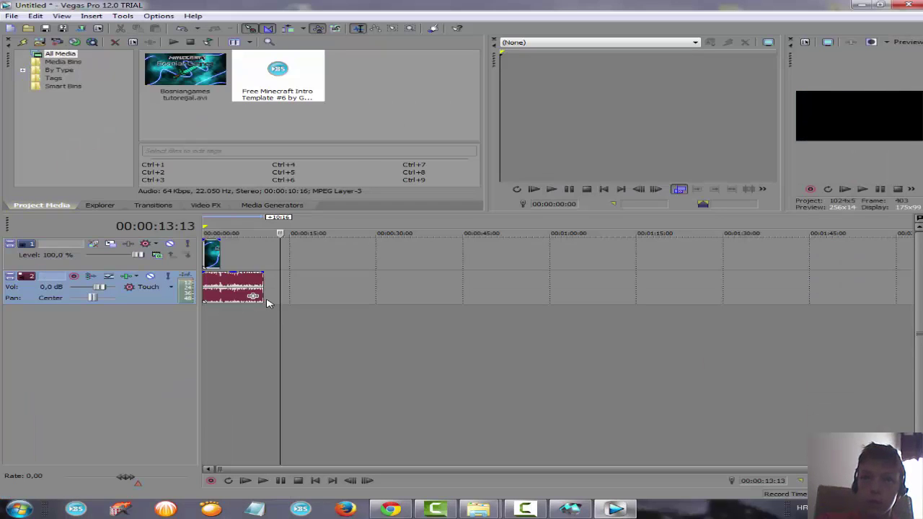
drag(226, 298, 217, 302)
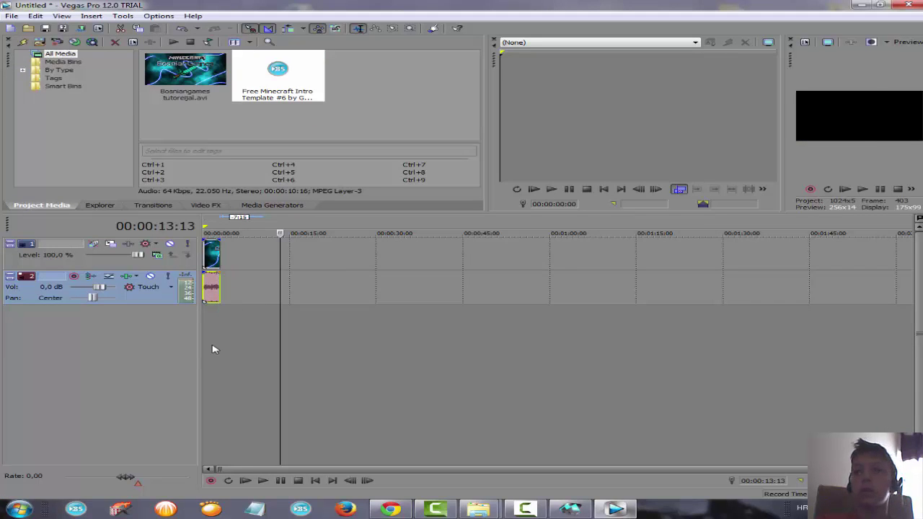
click(212, 348)
Step: Play the intro with its music from the start of the timeline to check it, and stop playback
click(206, 350)
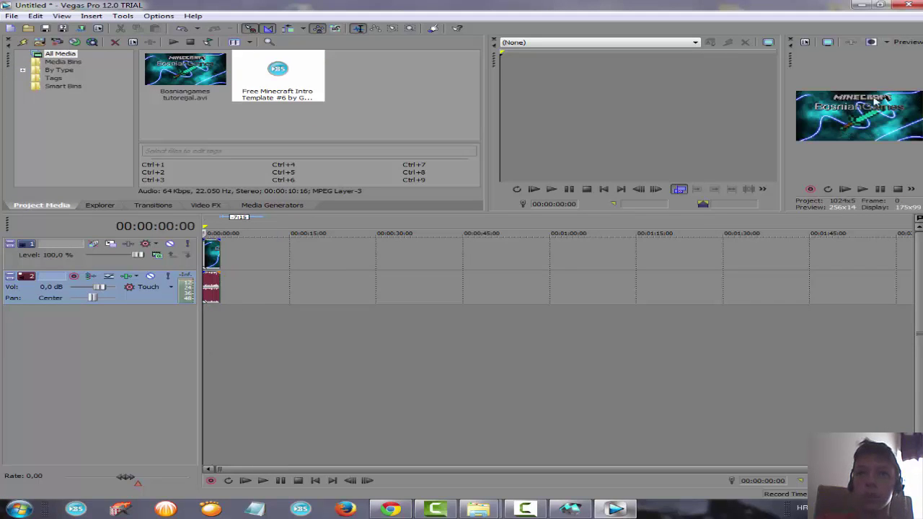
key(space)
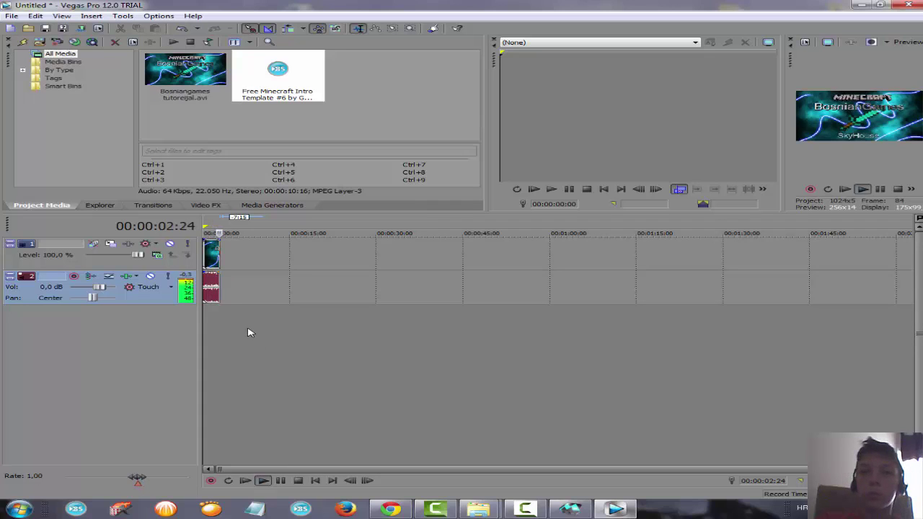
click(240, 340)
click(209, 348)
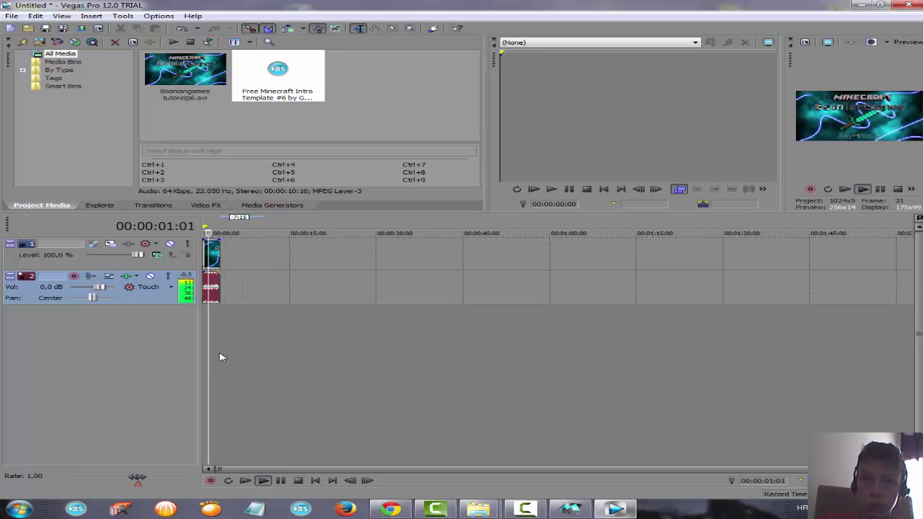
key(space)
Step: Select the time range of the whole intro on the timeline, and start a render with the output file named BosnianGames
click(227, 307)
drag(224, 311, 204, 311)
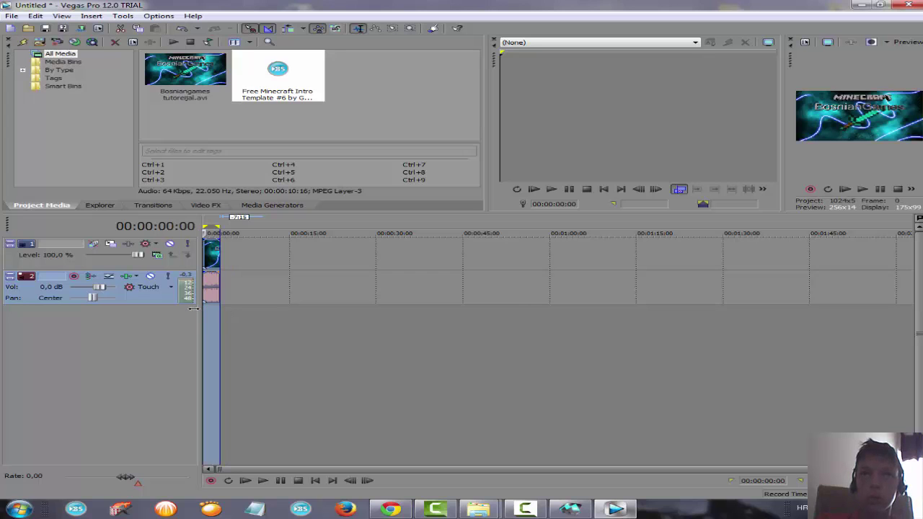
click(11, 16)
click(50, 87)
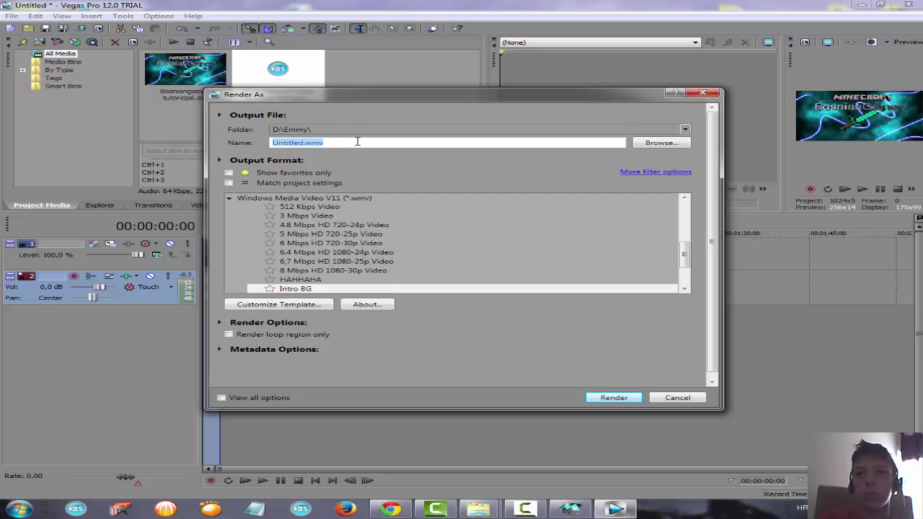
text(BosnianGames)
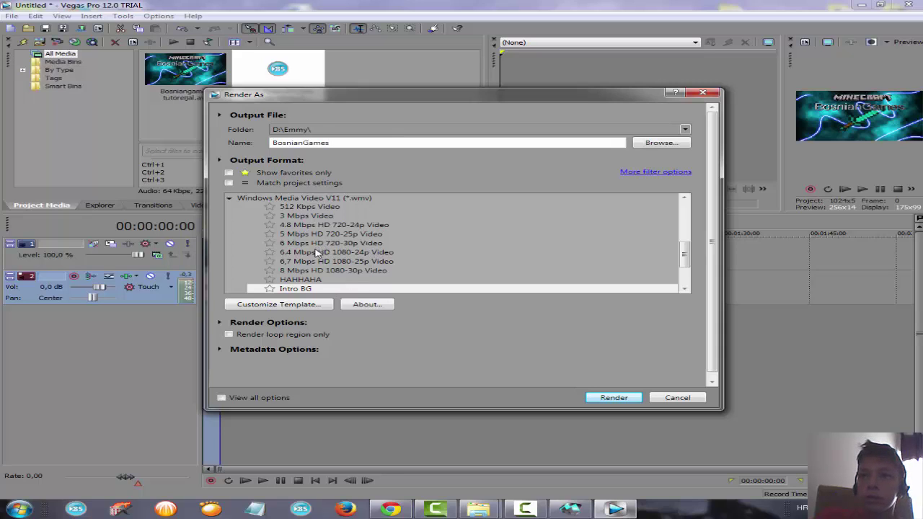
Step: Choose the 6 Mbps HD 720-30p Video template under Windows Media Video V11 as the output format, and open it for customization
mouse_move(685, 260)
mouse_down()
mouse_move(685, 285)
mouse_move(687, 255)
mouse_up()
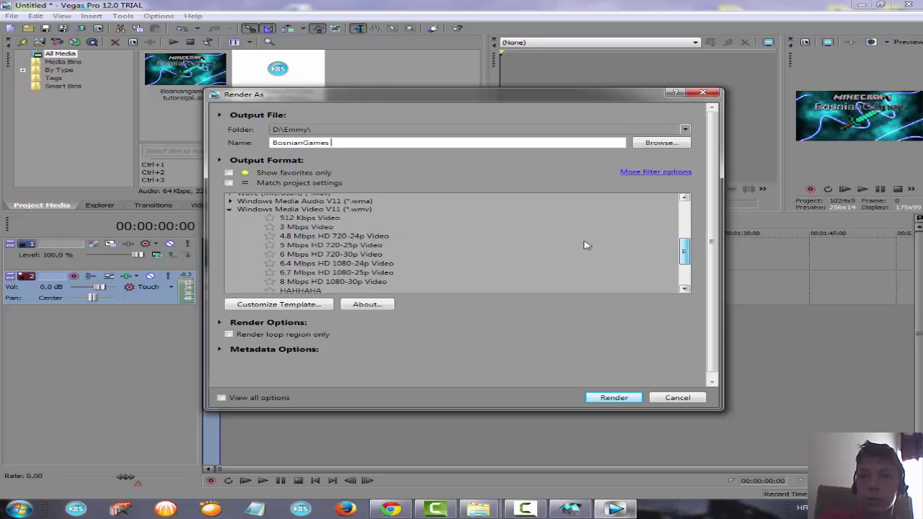
double_click(316, 214)
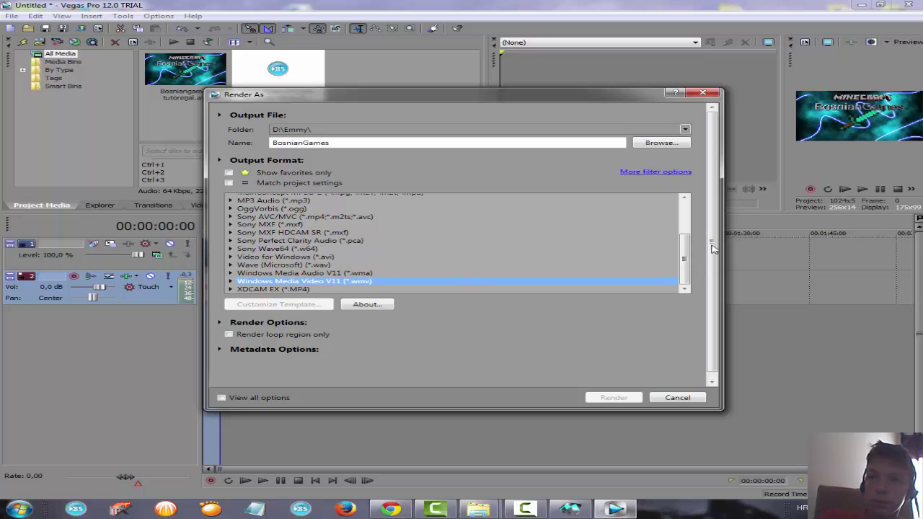
click(231, 281)
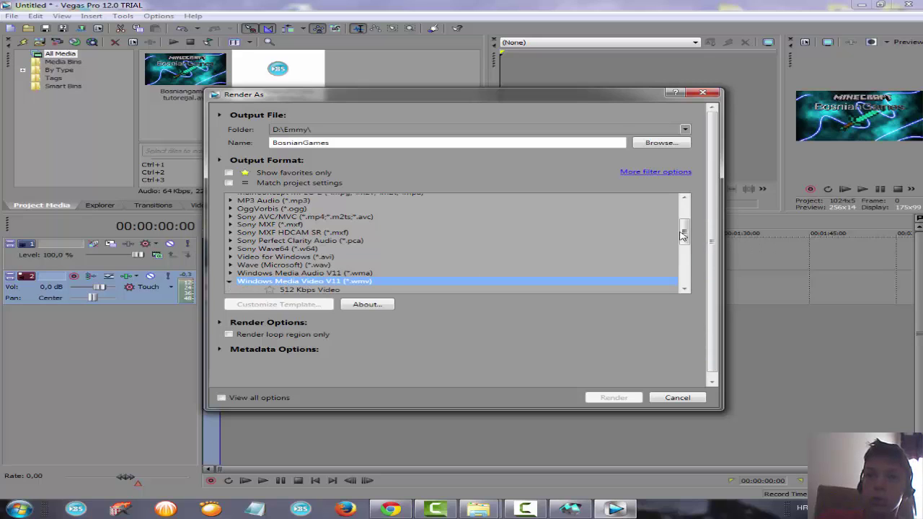
click(682, 254)
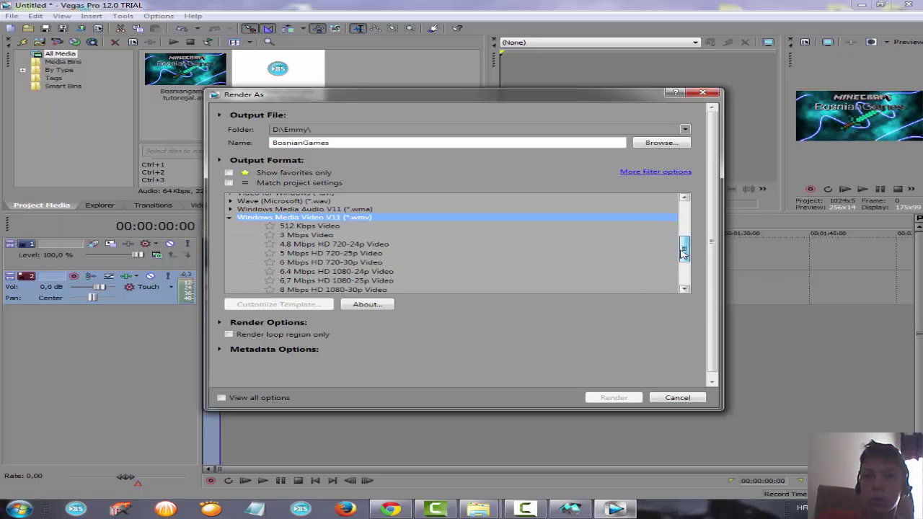
click(292, 261)
click(294, 305)
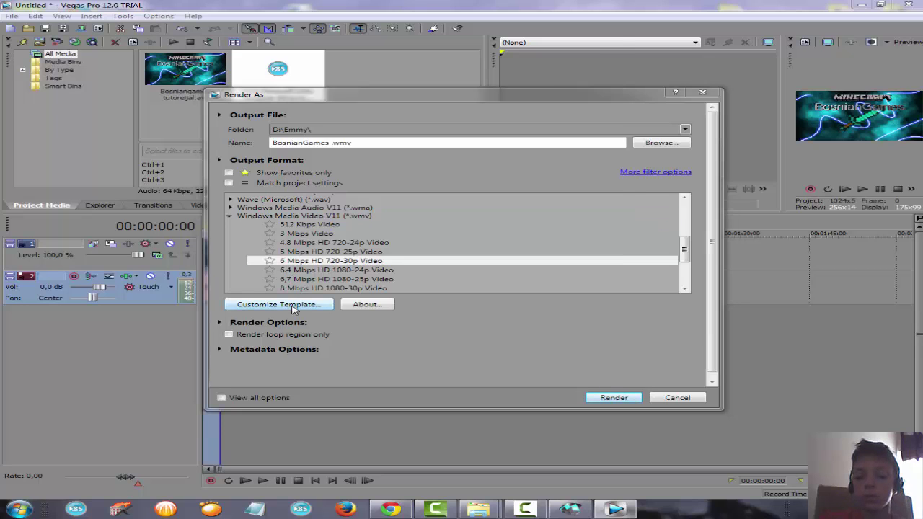
Step: Name the custom render template BosnianGamesEB and set its video rendering quality to Best
text(BosnianGamesEB)
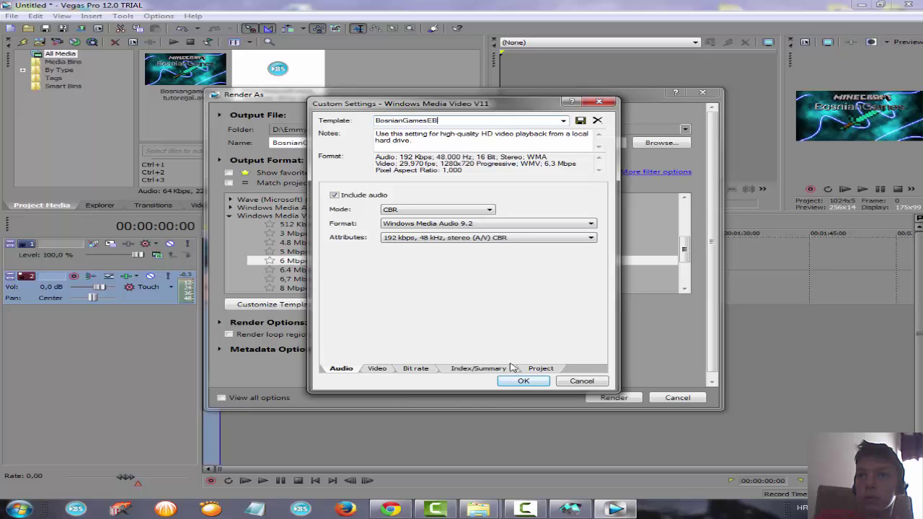
click(539, 369)
click(481, 208)
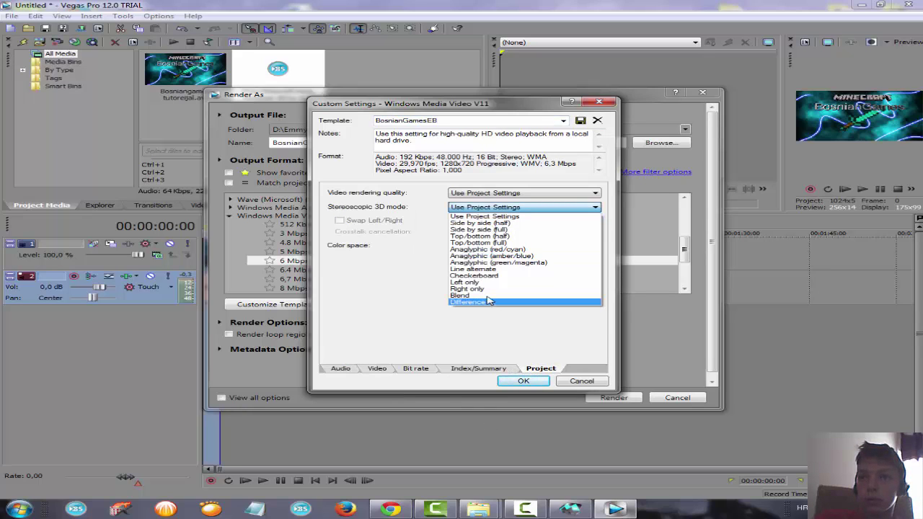
click(481, 194)
click(479, 242)
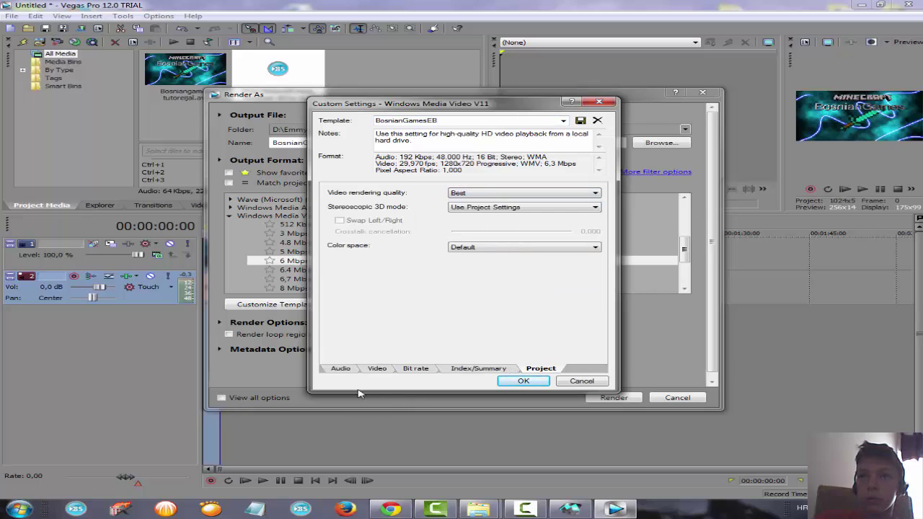
Step: Adjust the video smoothness slightly, check the template's audio, bit rate, index and project settings, and accept the custom settings
click(340, 369)
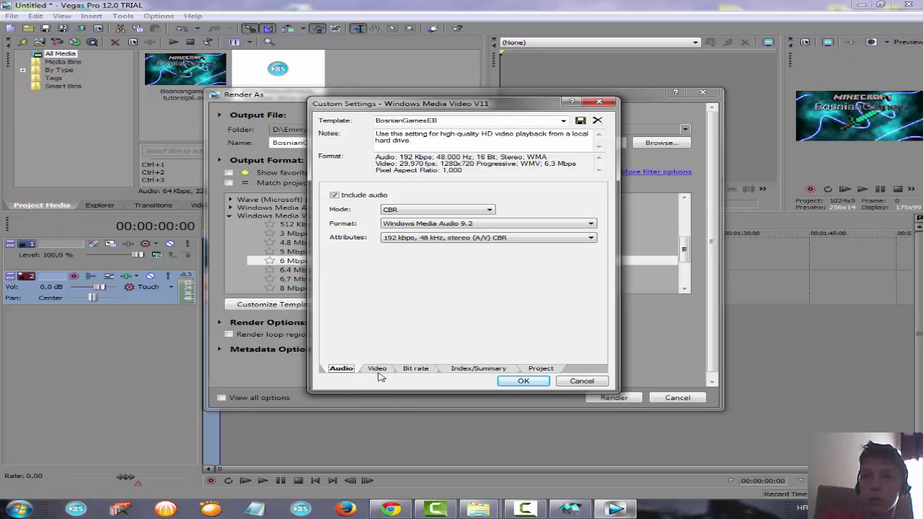
click(378, 370)
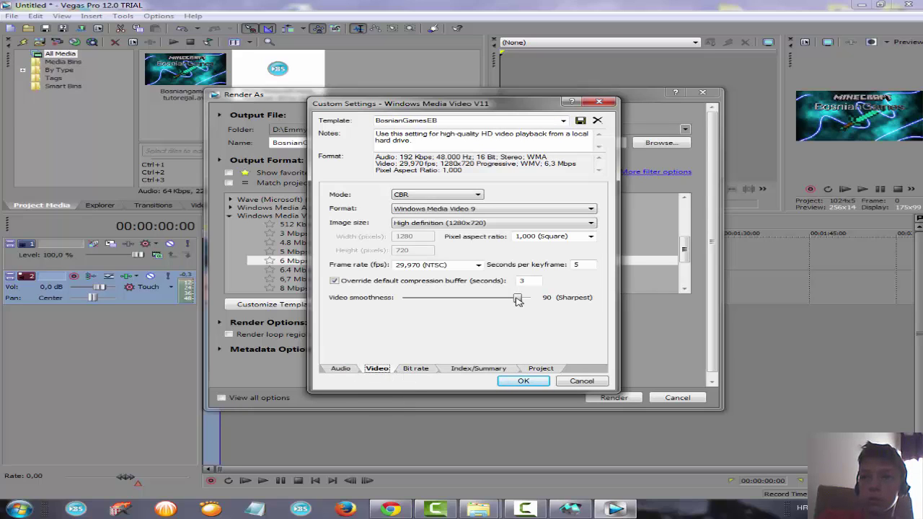
drag(518, 300, 510, 301)
click(417, 368)
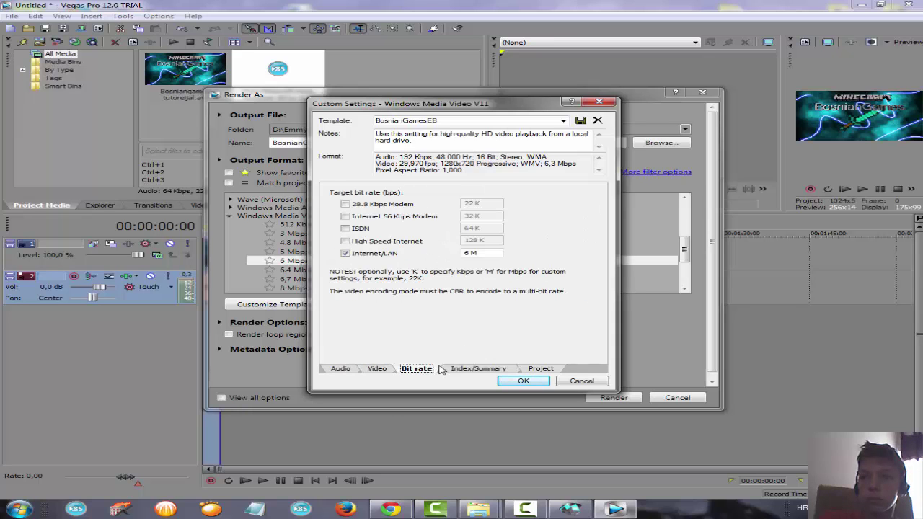
click(478, 368)
click(540, 369)
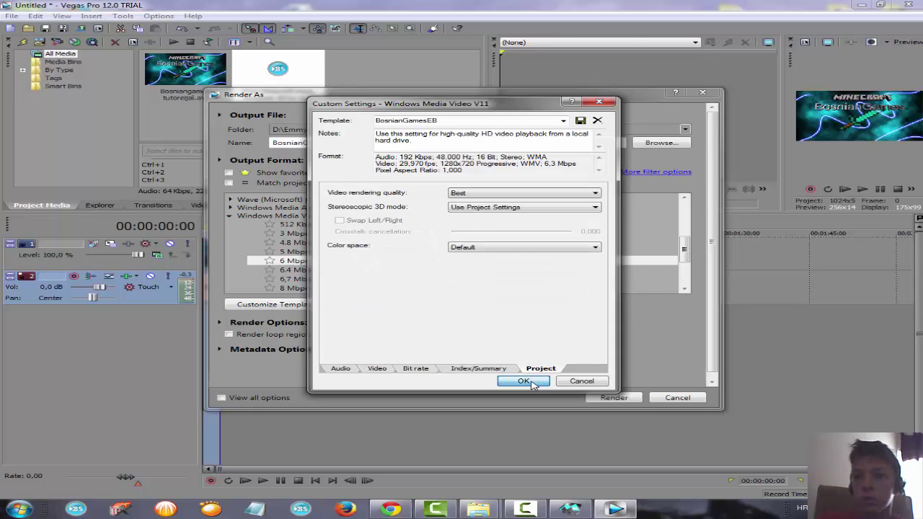
click(524, 381)
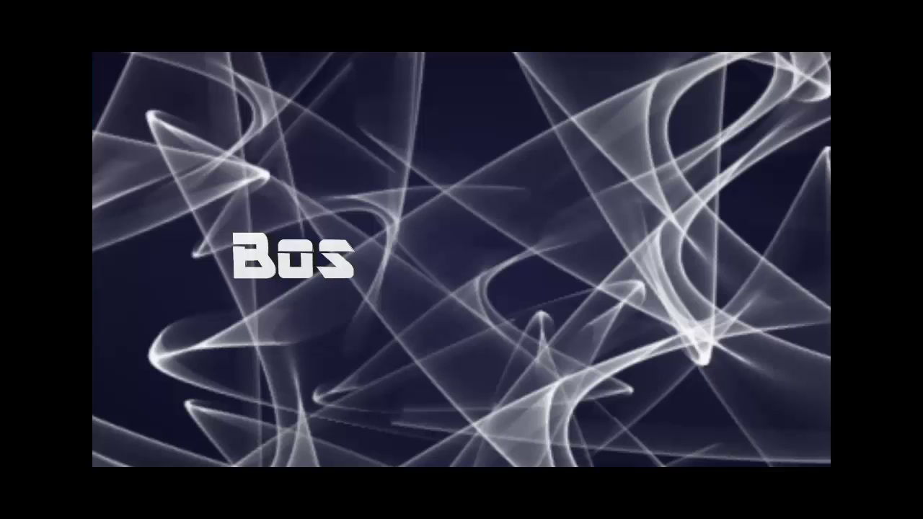